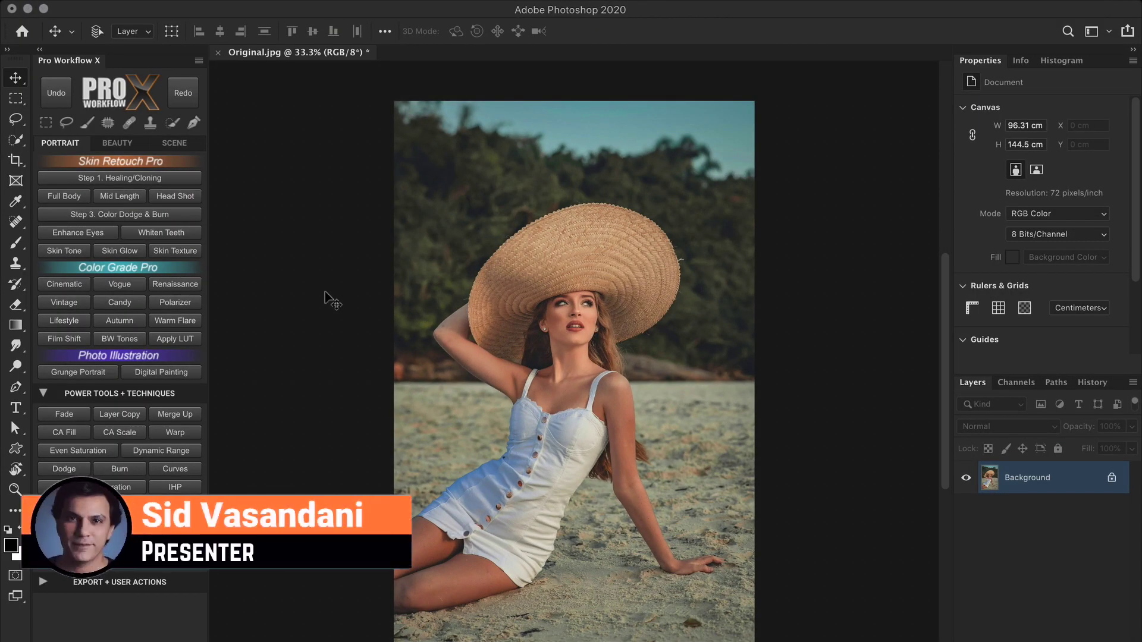
# - Apply the Annie's Portrait Cyan camera-raw profile from the CineFashion group to the portrait
pyautogui.click(193, 342)
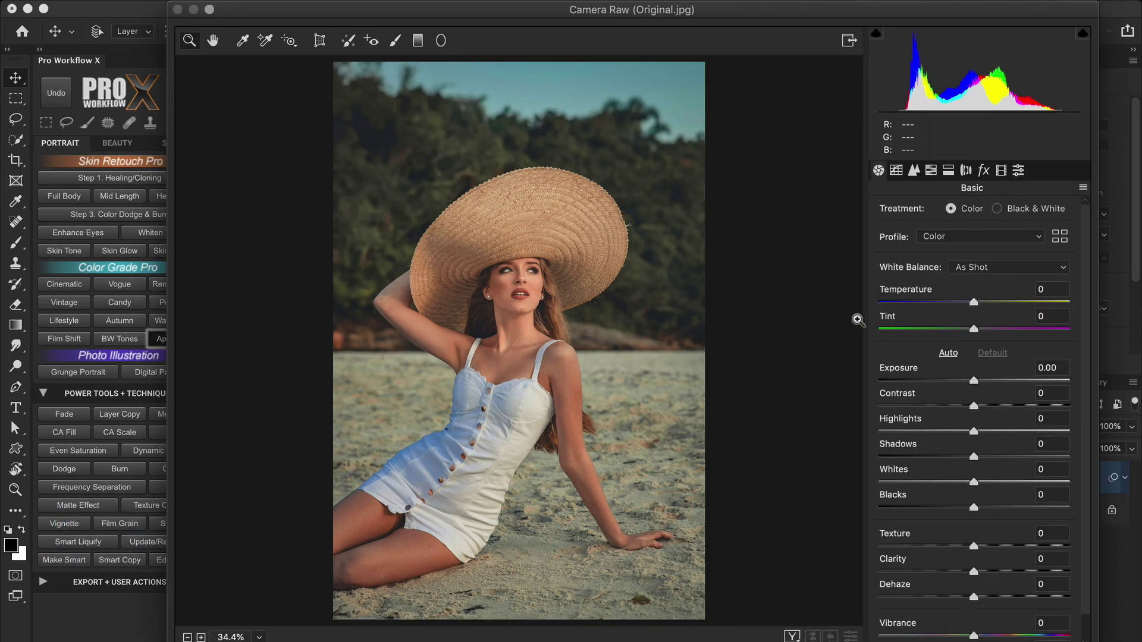
pyautogui.click(1059, 236)
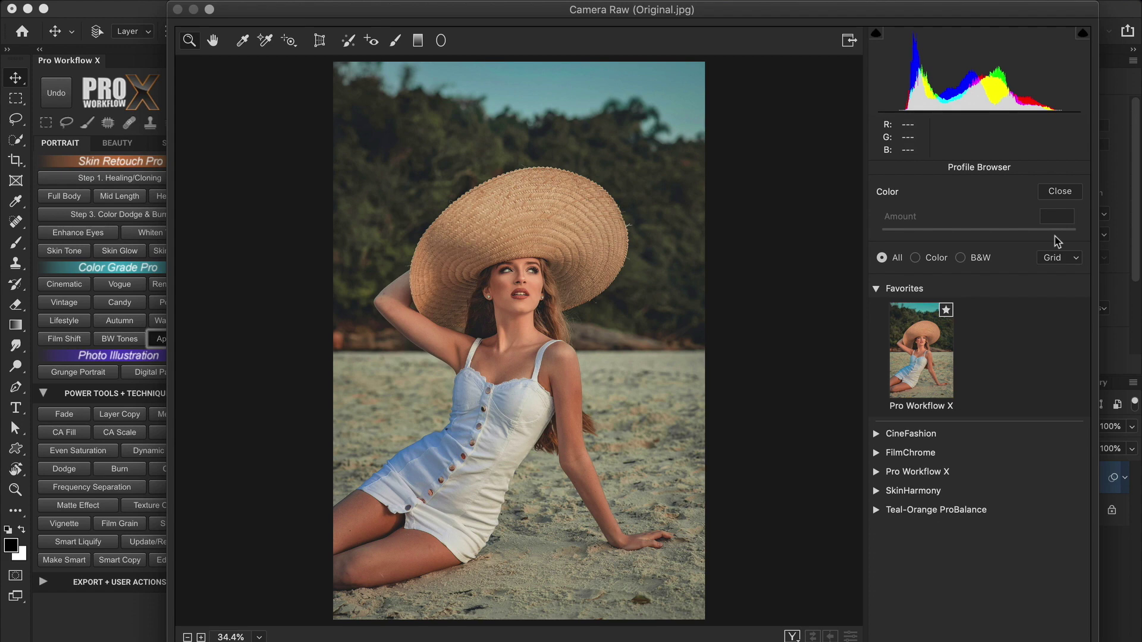
pyautogui.click(877, 434)
pyautogui.scroll(-3, 1018, 499)
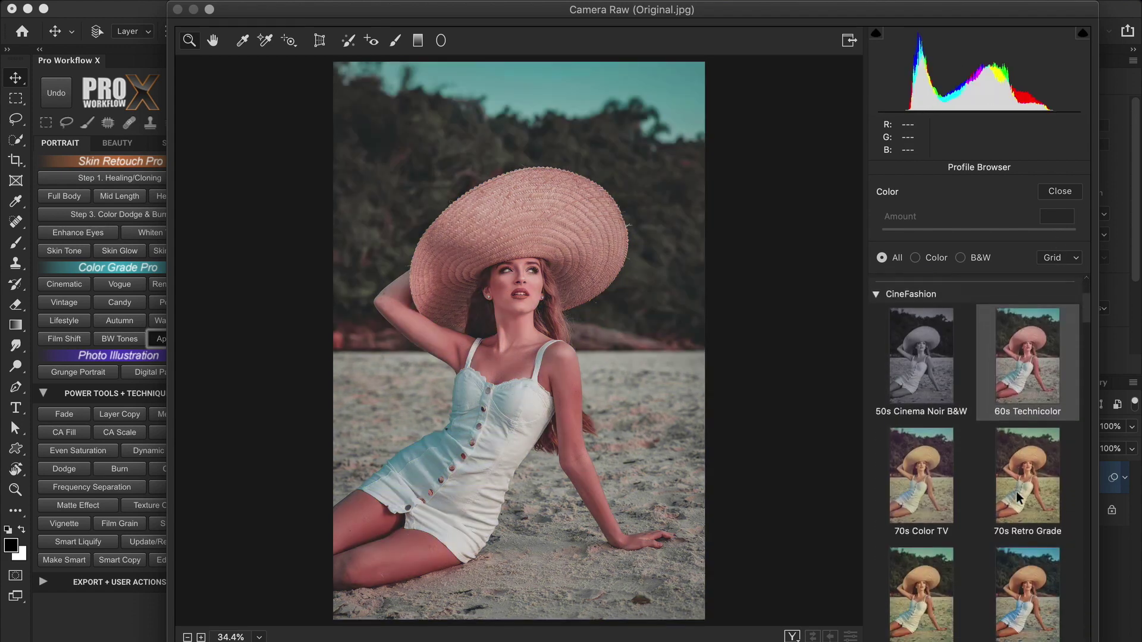
pyautogui.scroll(-5, 1020, 588)
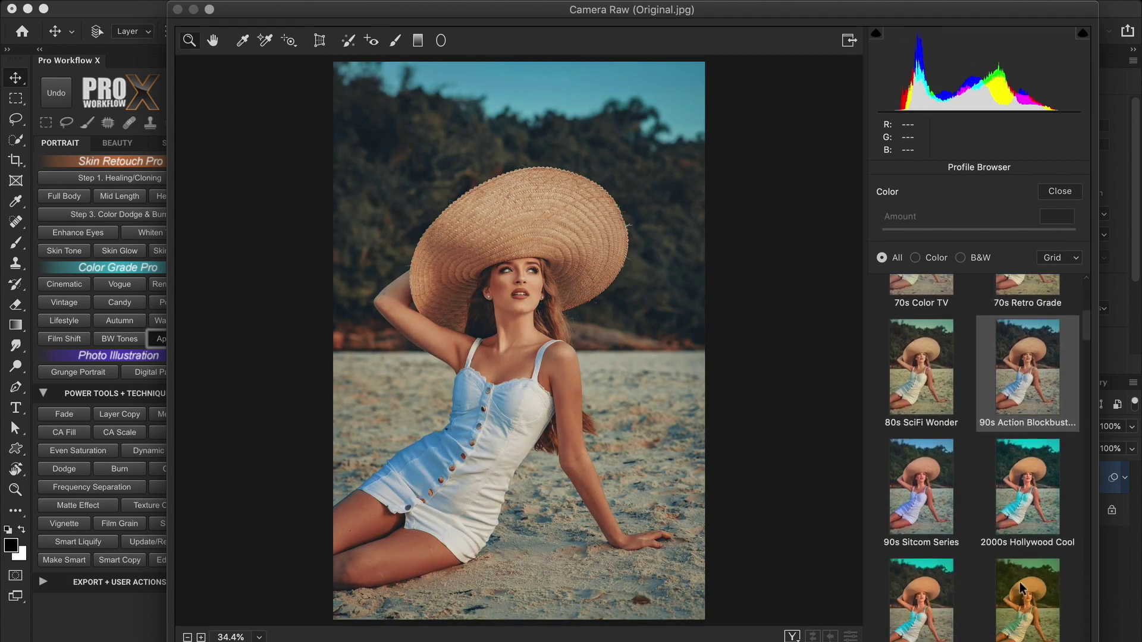
pyautogui.scroll(-3, 1020, 565)
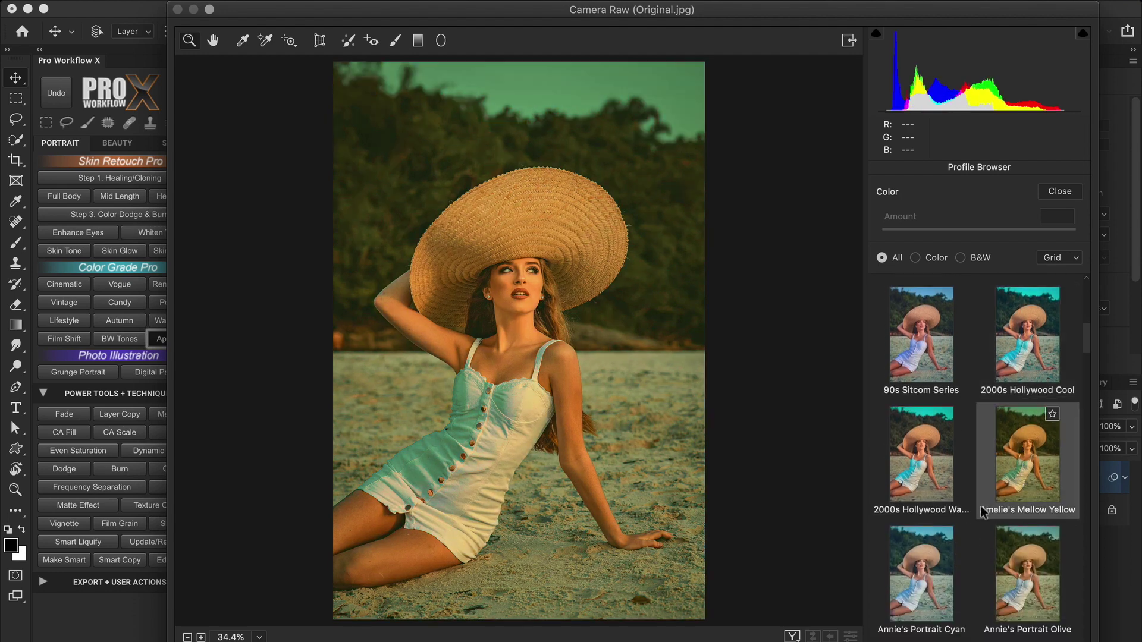
pyautogui.click(941, 564)
# - Set the profile Amount to 114, commit the filter, and toggle the layer to compare
pyautogui.moveTo(982, 229)
pyautogui.mouseDown()
pyautogui.moveTo(942, 229)
pyautogui.moveTo(997, 230)
pyautogui.mouseUp()
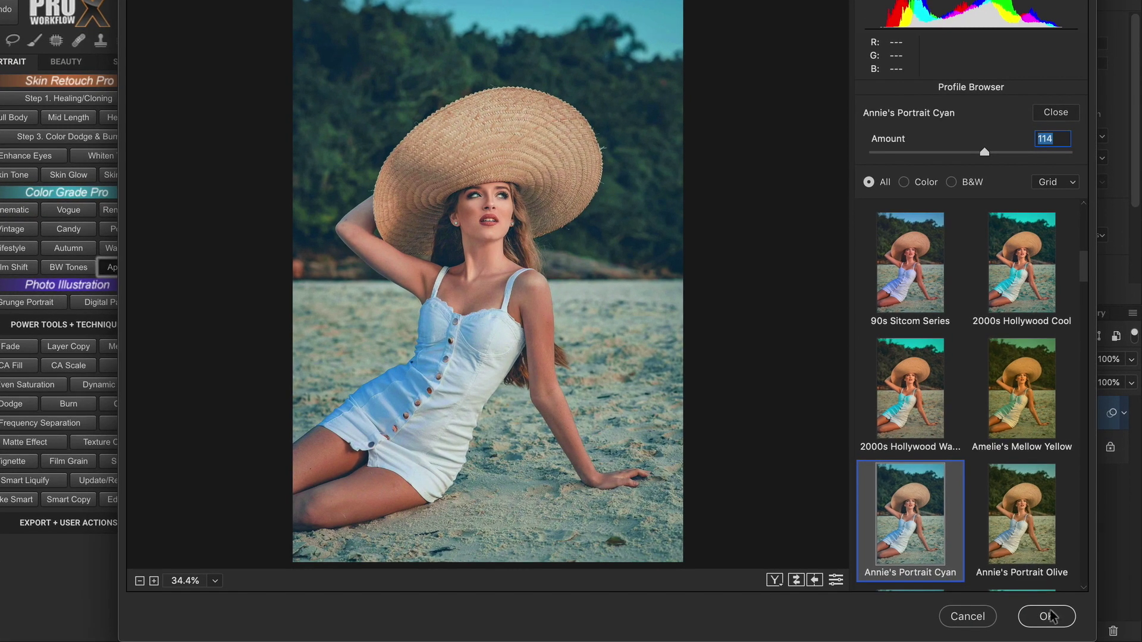
pyautogui.click(1048, 616)
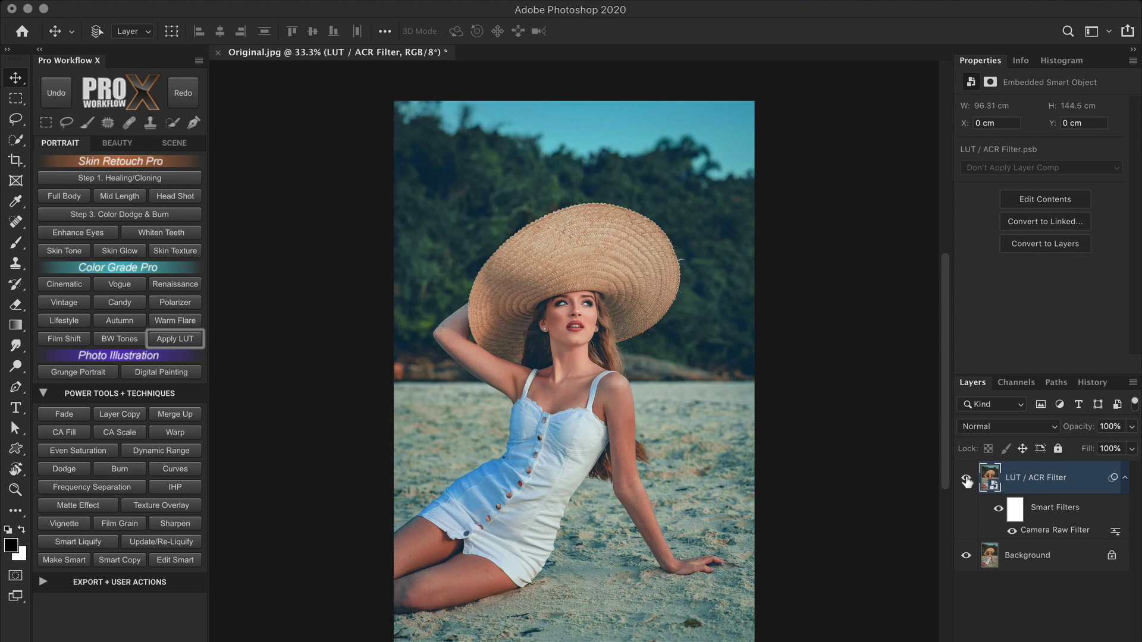
pyautogui.click(966, 479)
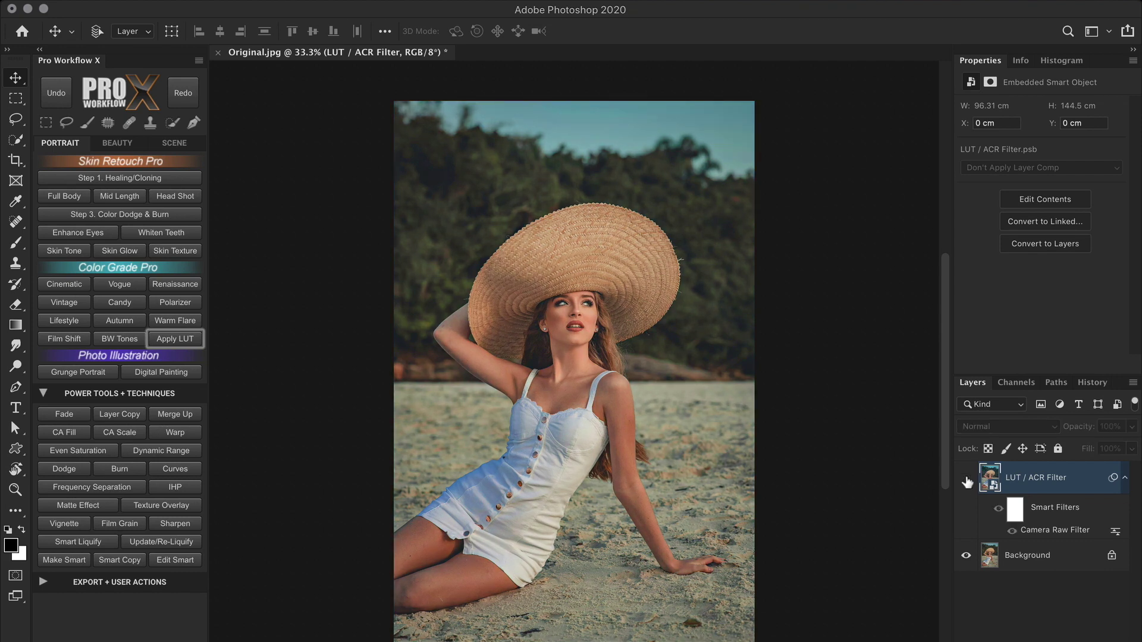
pyautogui.click(966, 479)
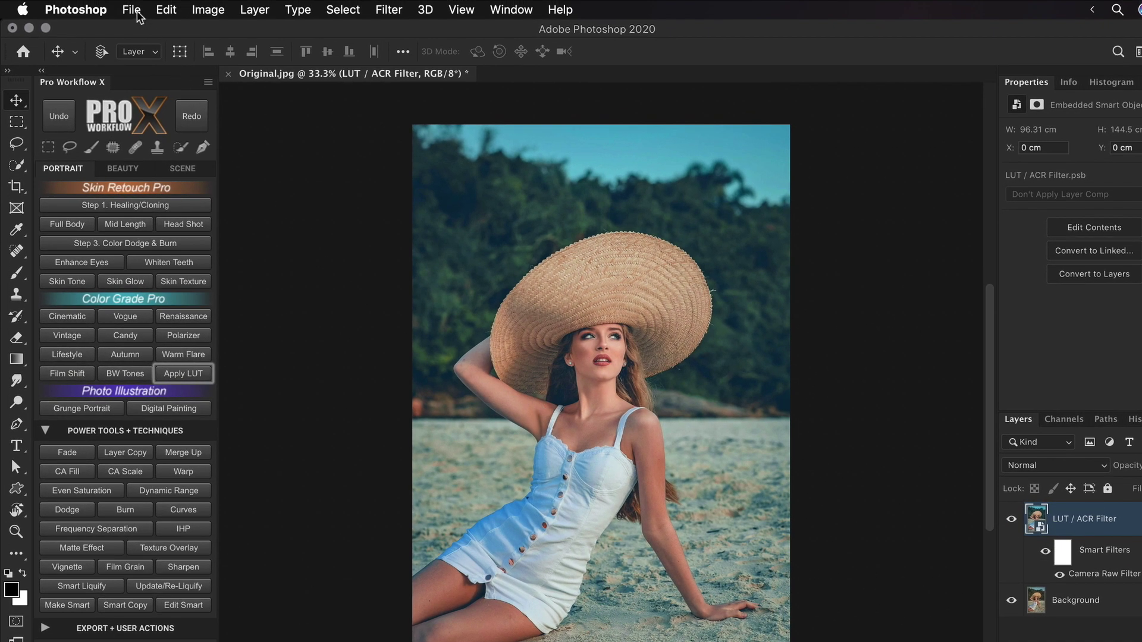
# - Save a Quality 12 JPEG copy, Original copy.jpg, to the Desktop, then bring up Open
pyautogui.click(133, 11)
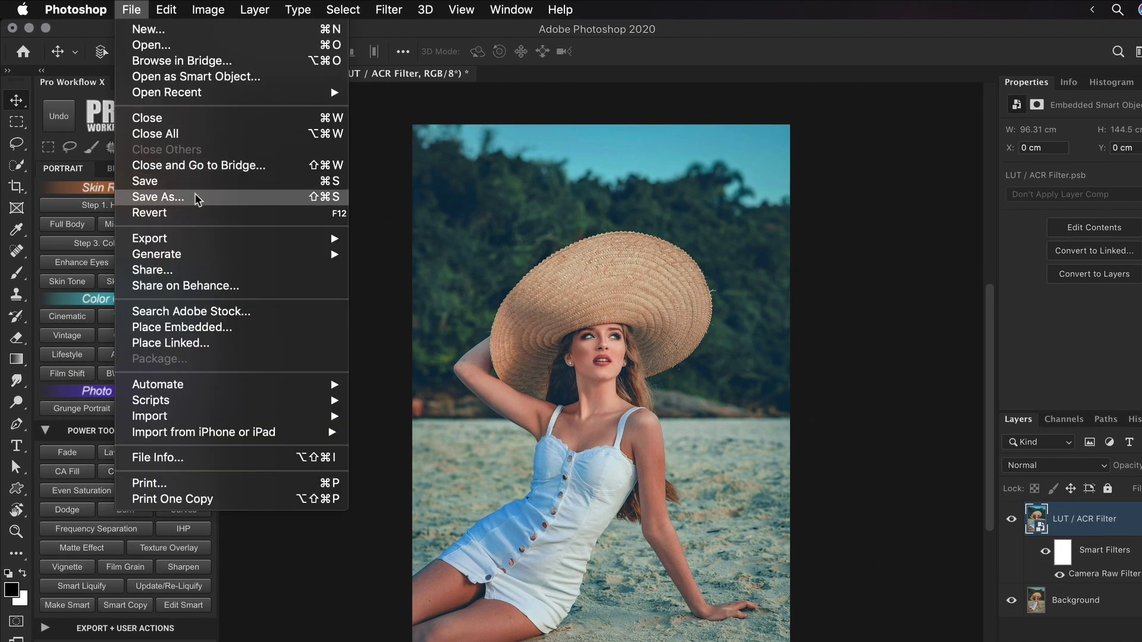
pyautogui.moveTo(206, 238)
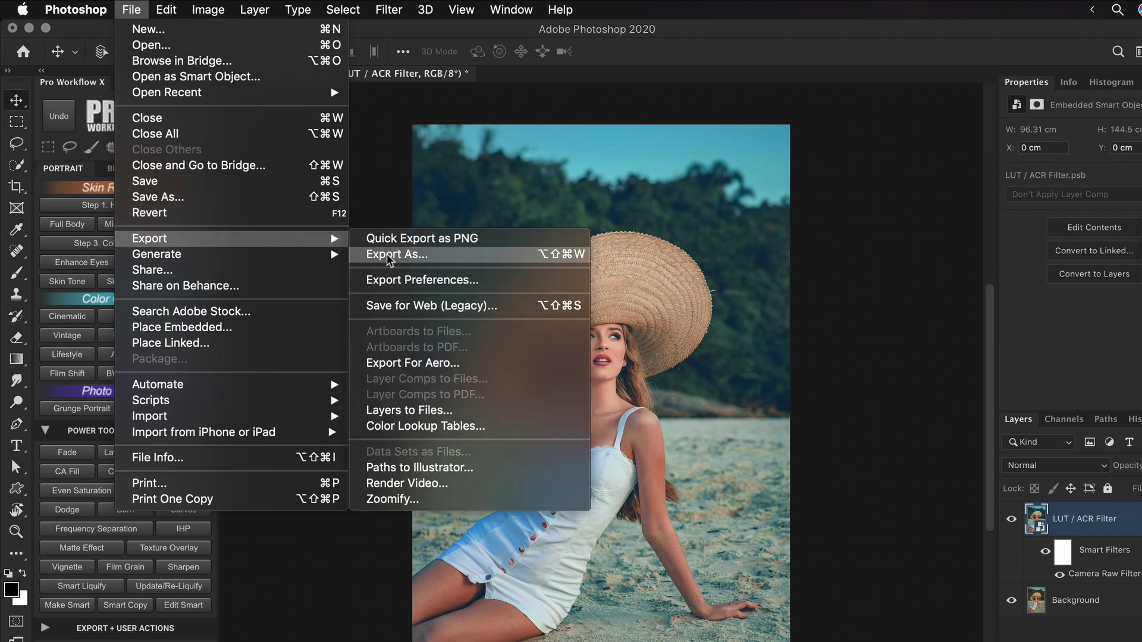
pyautogui.click(232, 196)
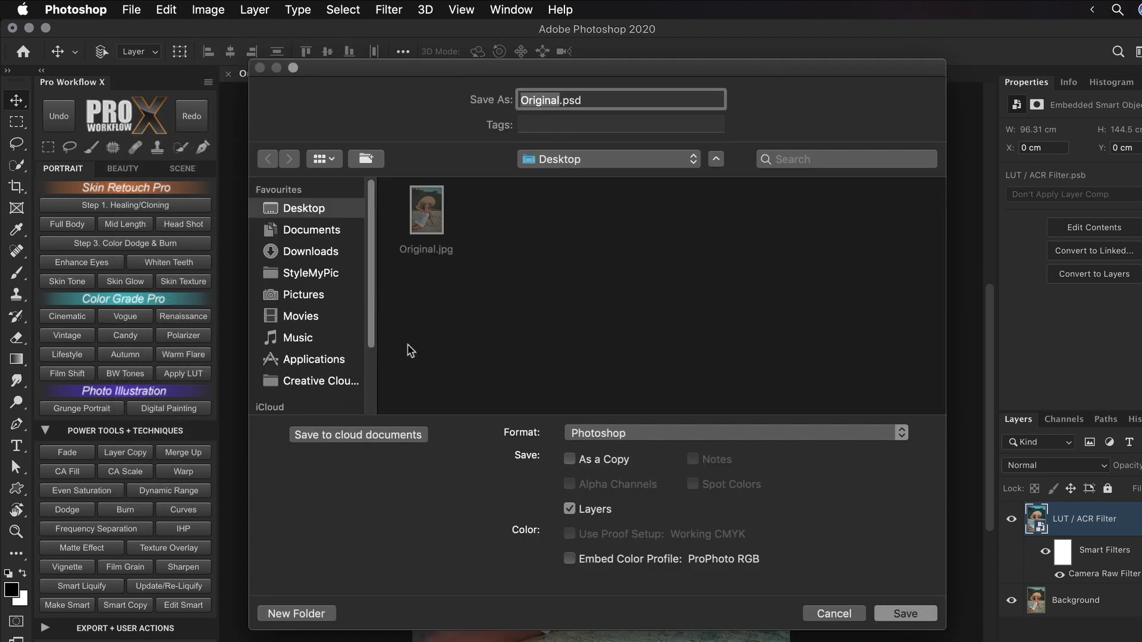
pyautogui.click(605, 438)
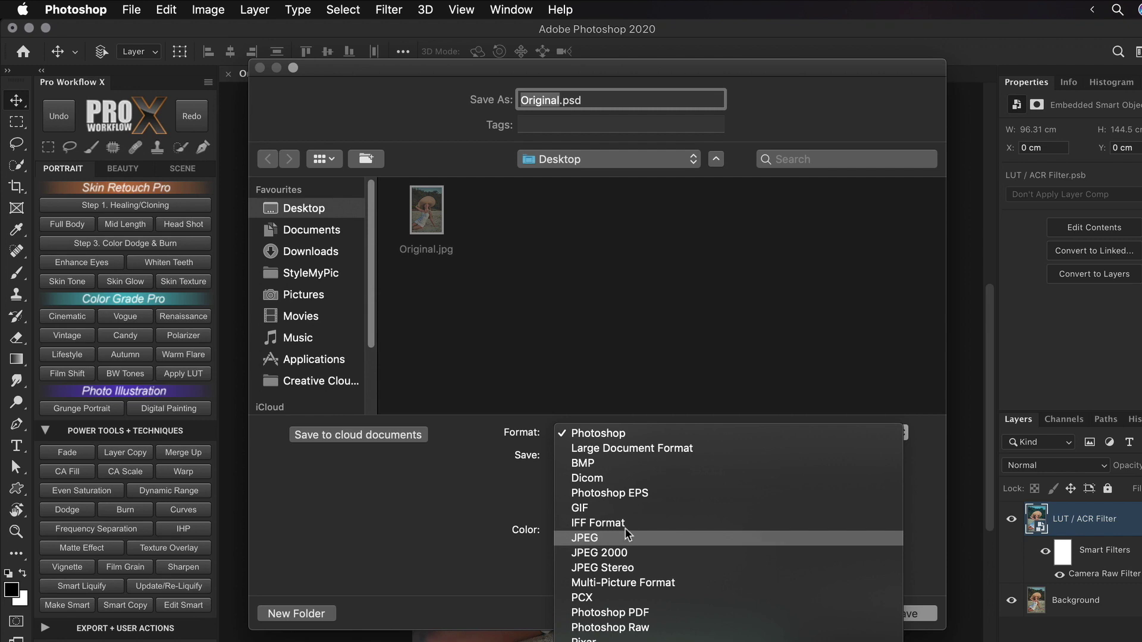
pyautogui.click(627, 537)
pyautogui.click(913, 614)
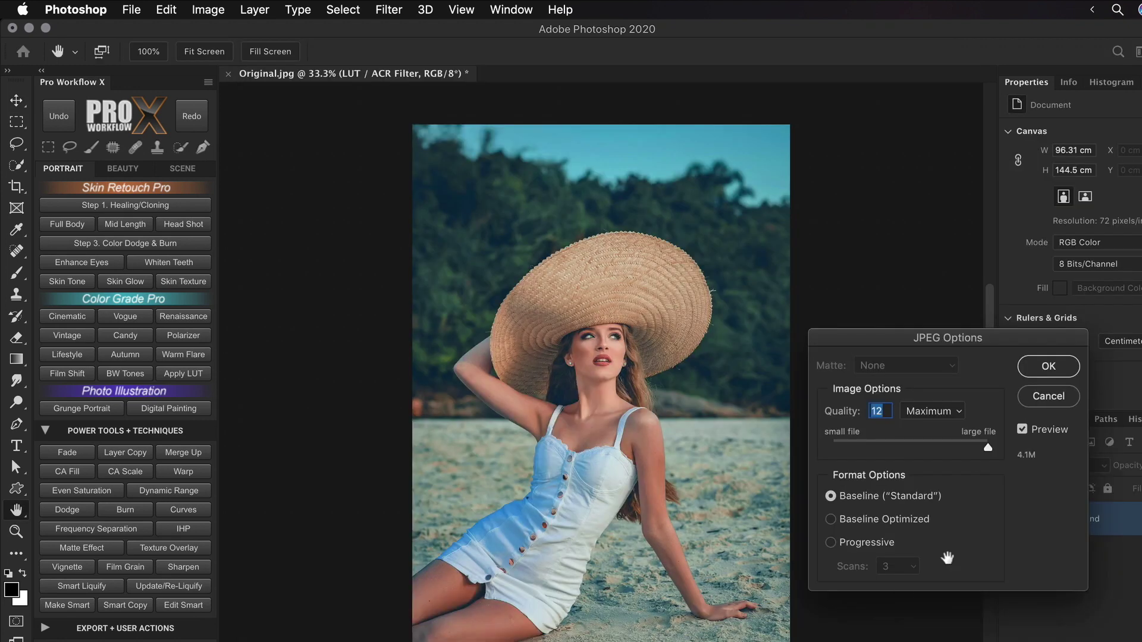
pyautogui.click(1048, 366)
pyautogui.press('super+o')
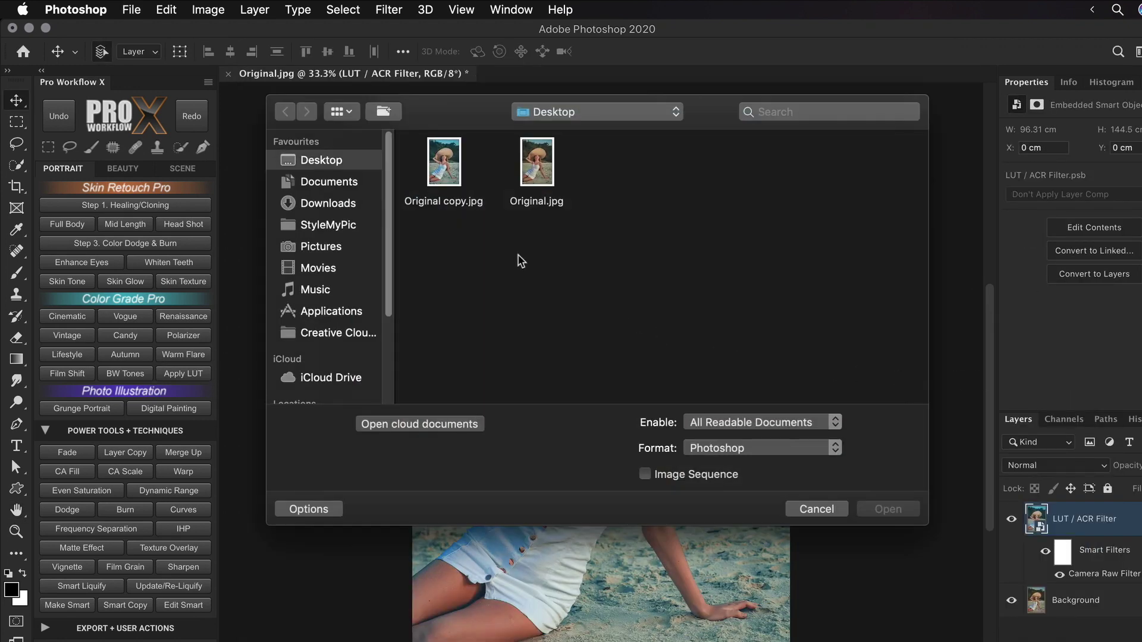
# - Open Original copy.jpg and switch between its tab and the Original.jpg tab
pyautogui.click(448, 170)
pyautogui.doubleClick(449, 171)
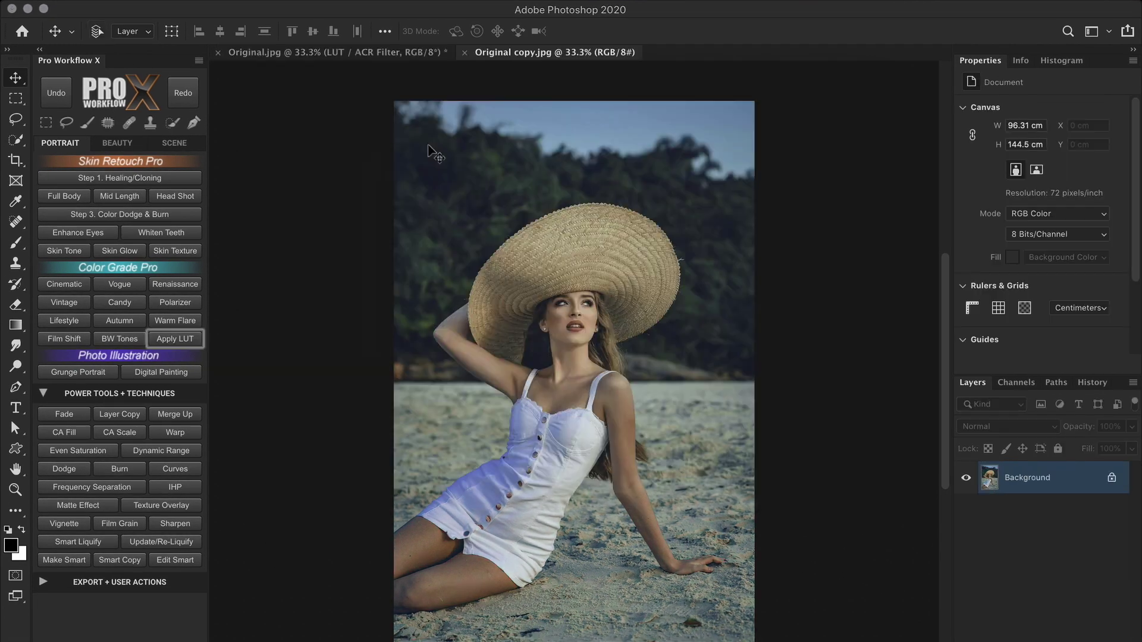
pyautogui.click(366, 54)
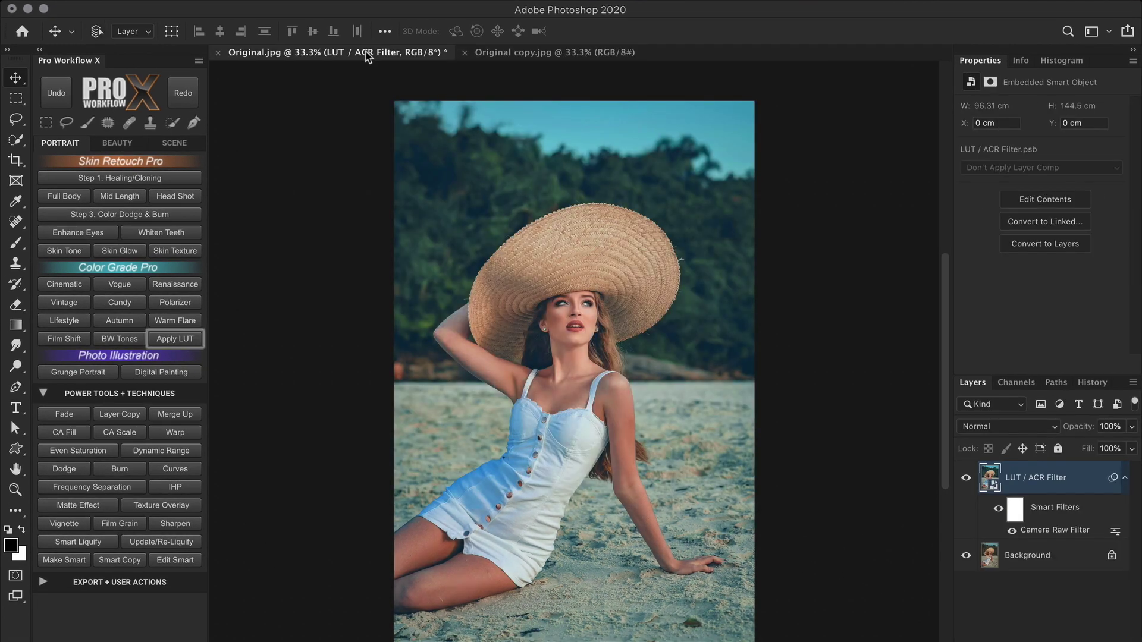
pyautogui.click(510, 55)
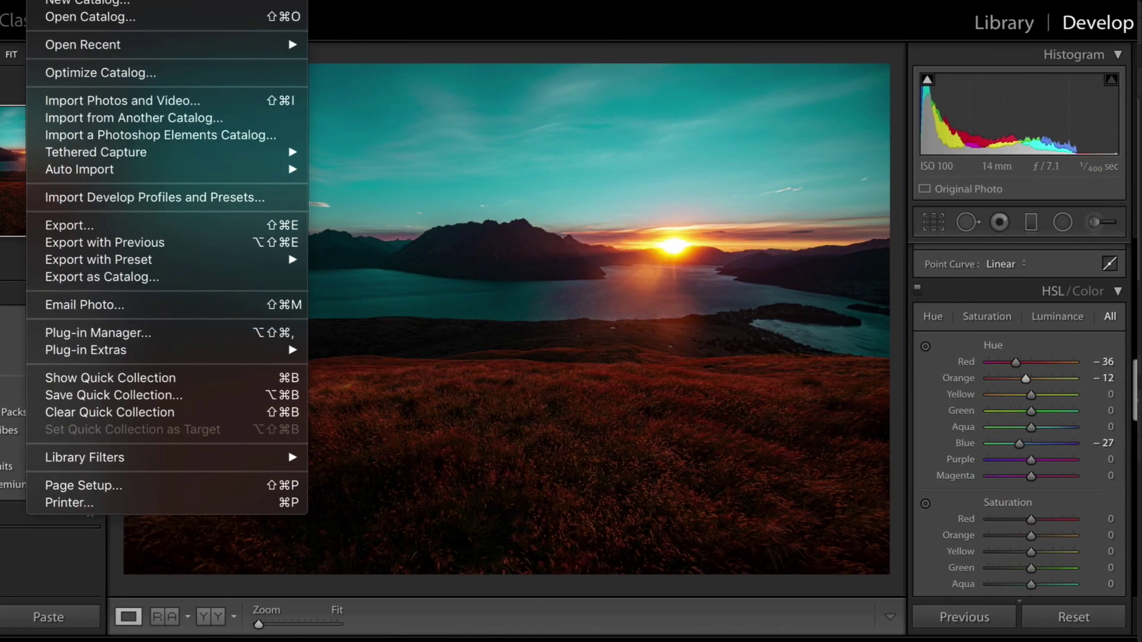
# - Review the Color Space options under Lightroom's export File Settings, keeping AdobeRGB (1998)
pyautogui.click(70, 226)
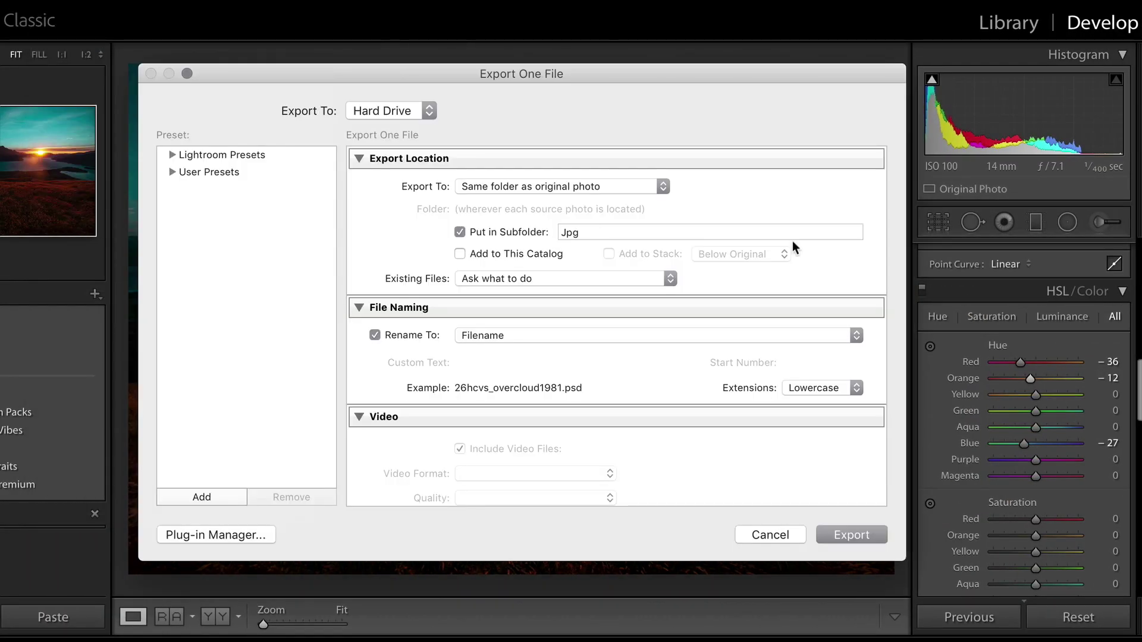
pyautogui.scroll(-10, 876, 351)
pyautogui.click(610, 229)
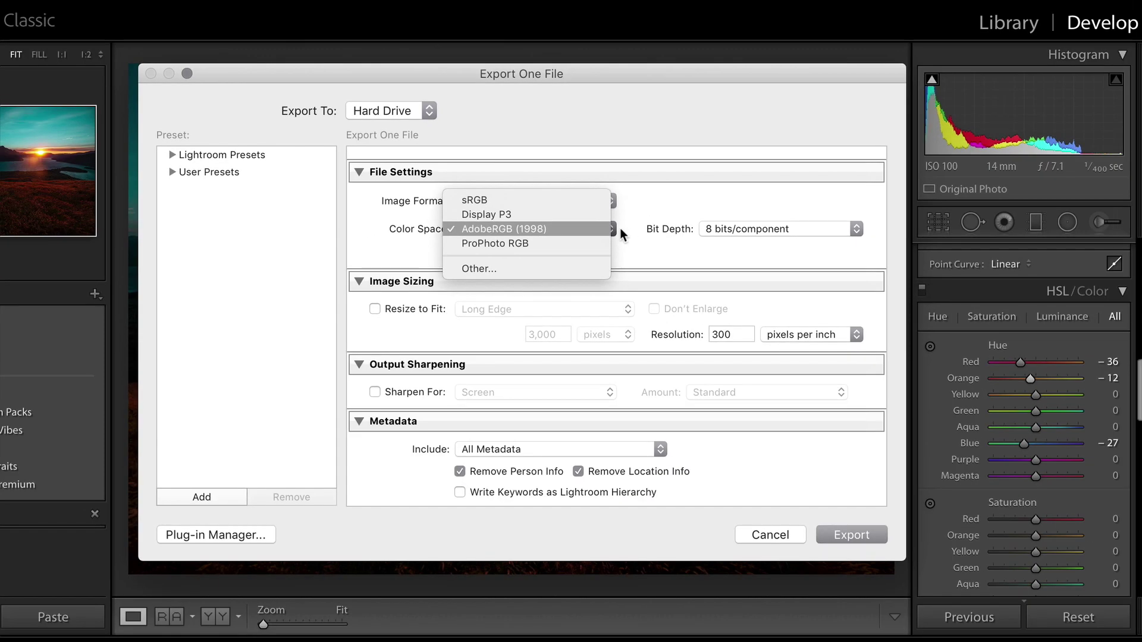
pyautogui.click(742, 285)
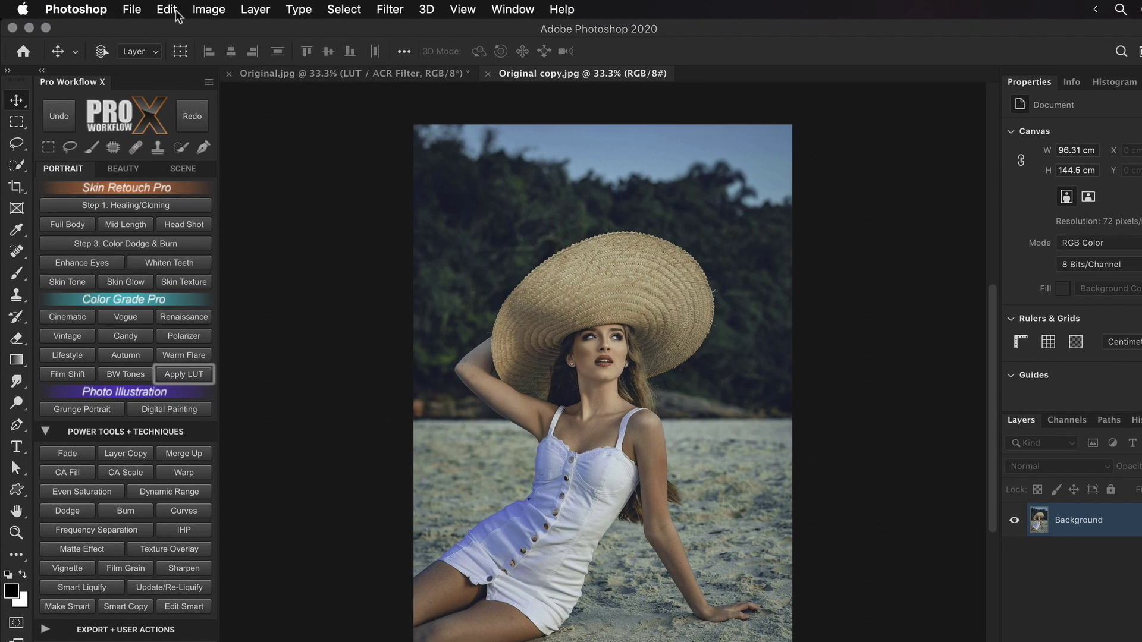
# - Open Color Settings from the Edit menu
pyautogui.click(176, 11)
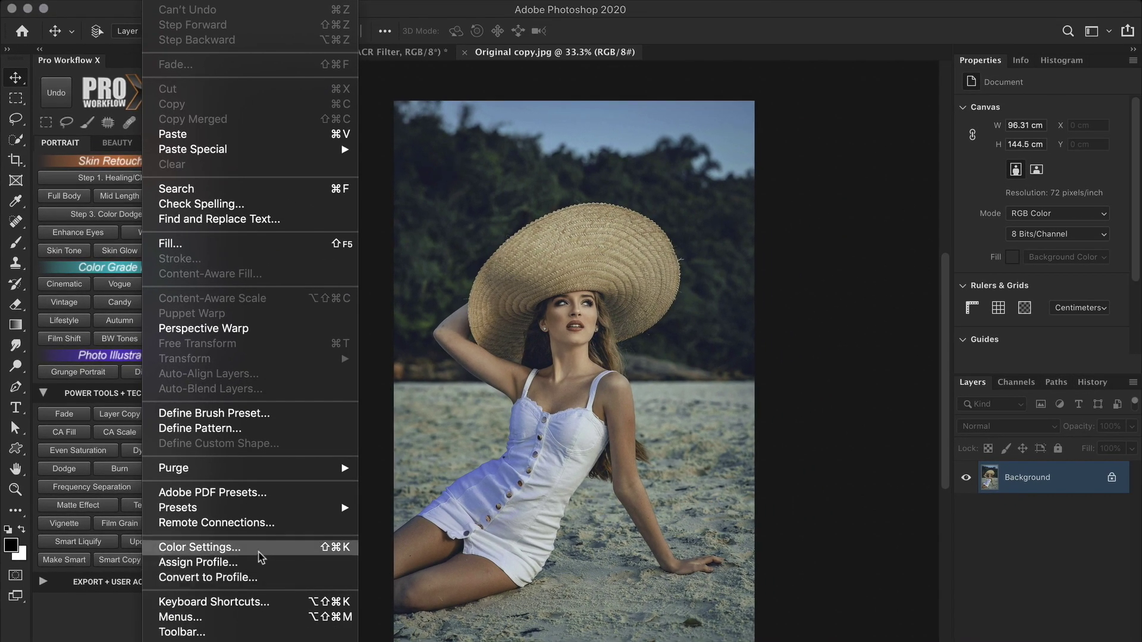
pyautogui.click(267, 532)
# - Reselect sRGB IEC61966-2.1 in the RGB Working Space list
pyautogui.moveTo(306, 199)
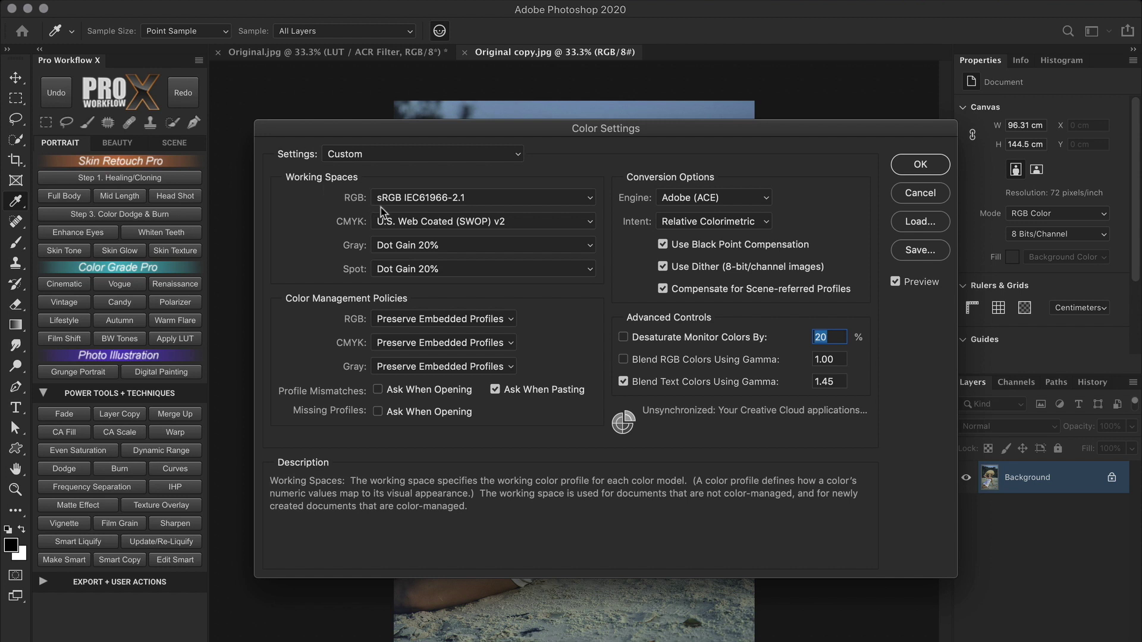
pyautogui.click(515, 206)
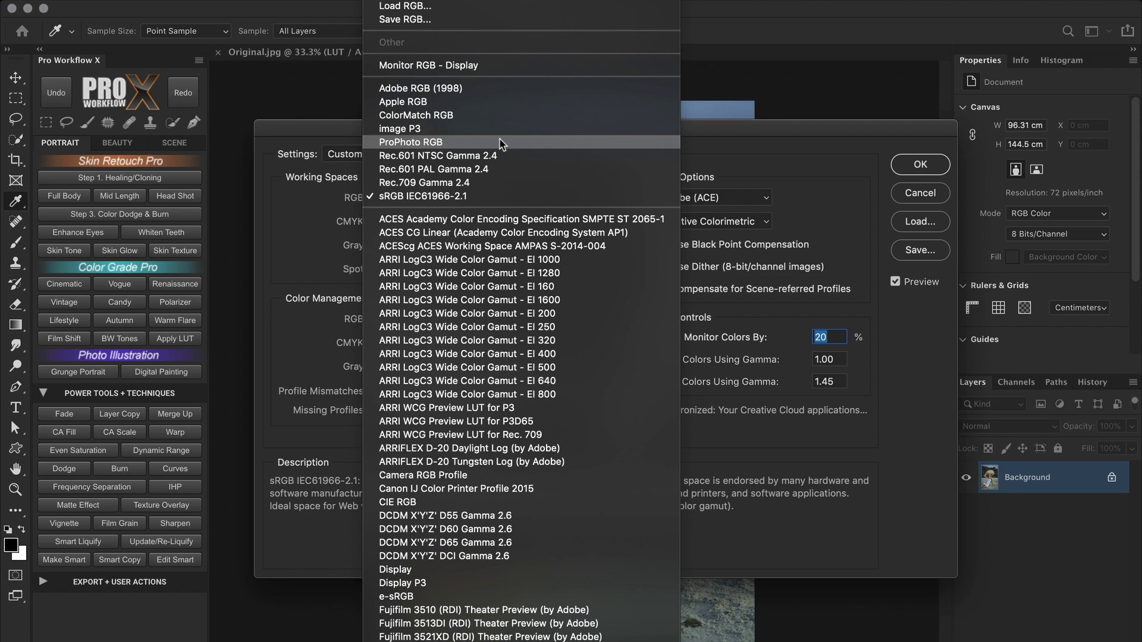
pyautogui.click(492, 197)
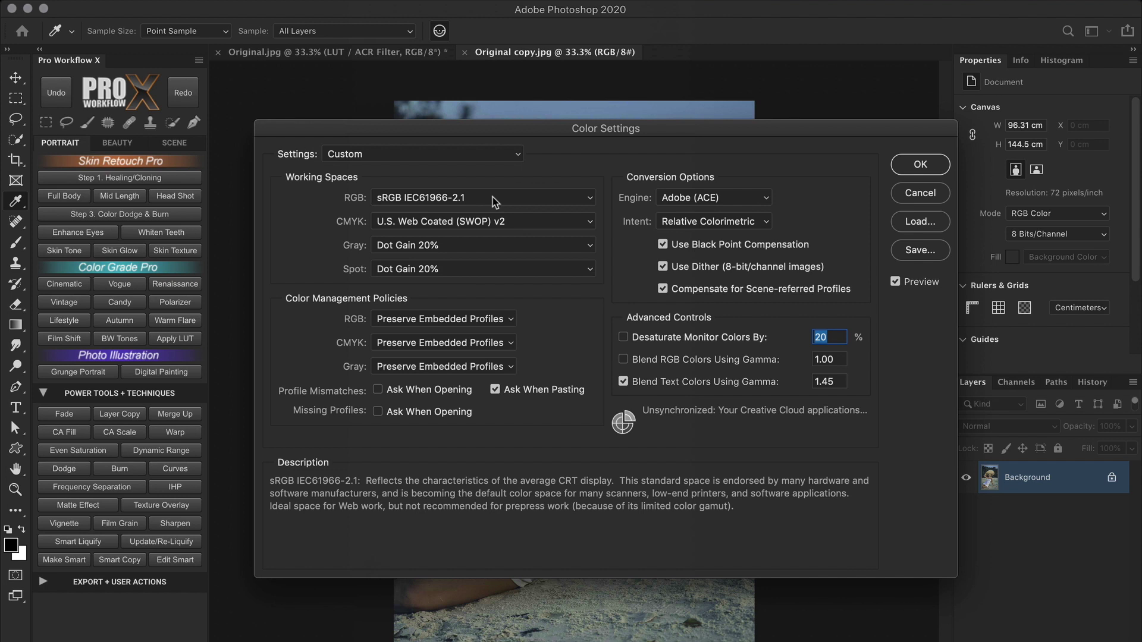
pyautogui.click(502, 319)
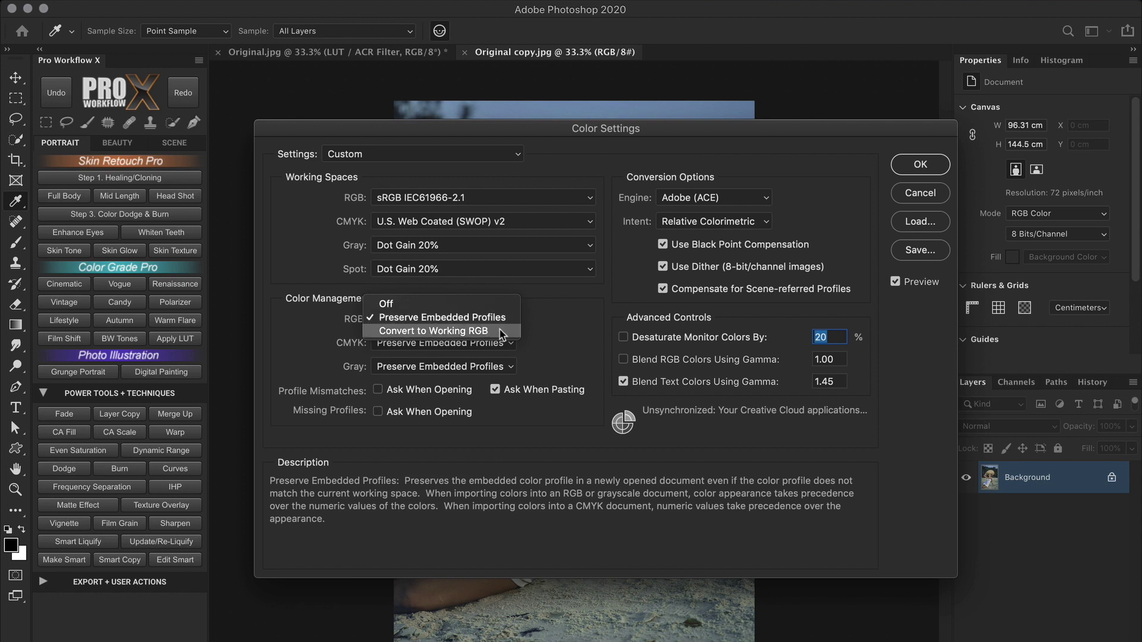
pyautogui.click(544, 318)
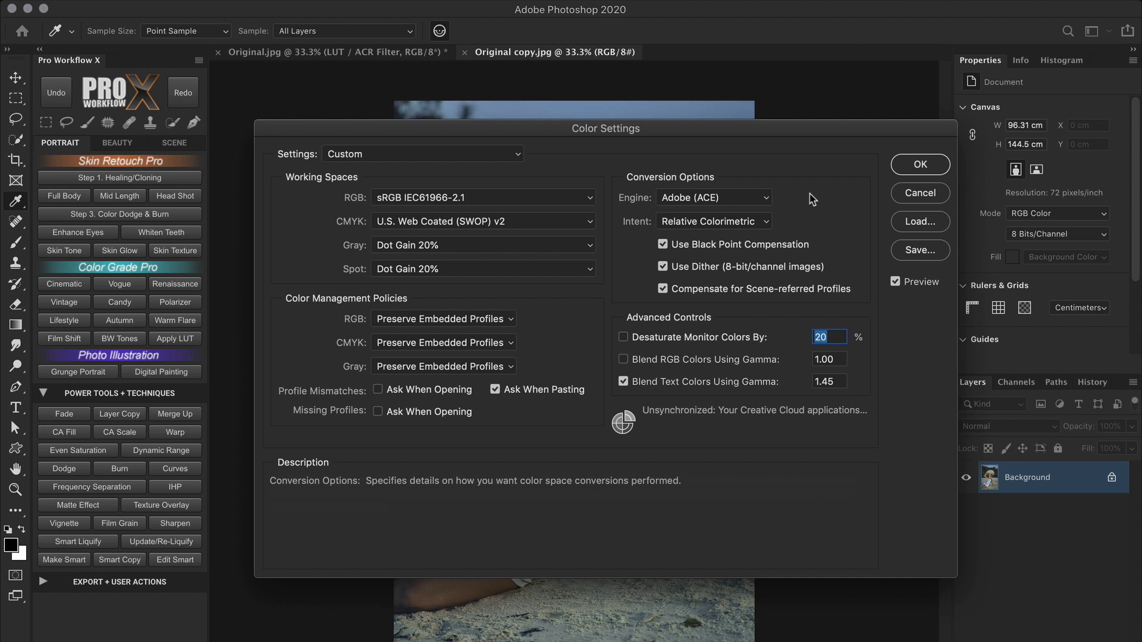
pyautogui.click(513, 319)
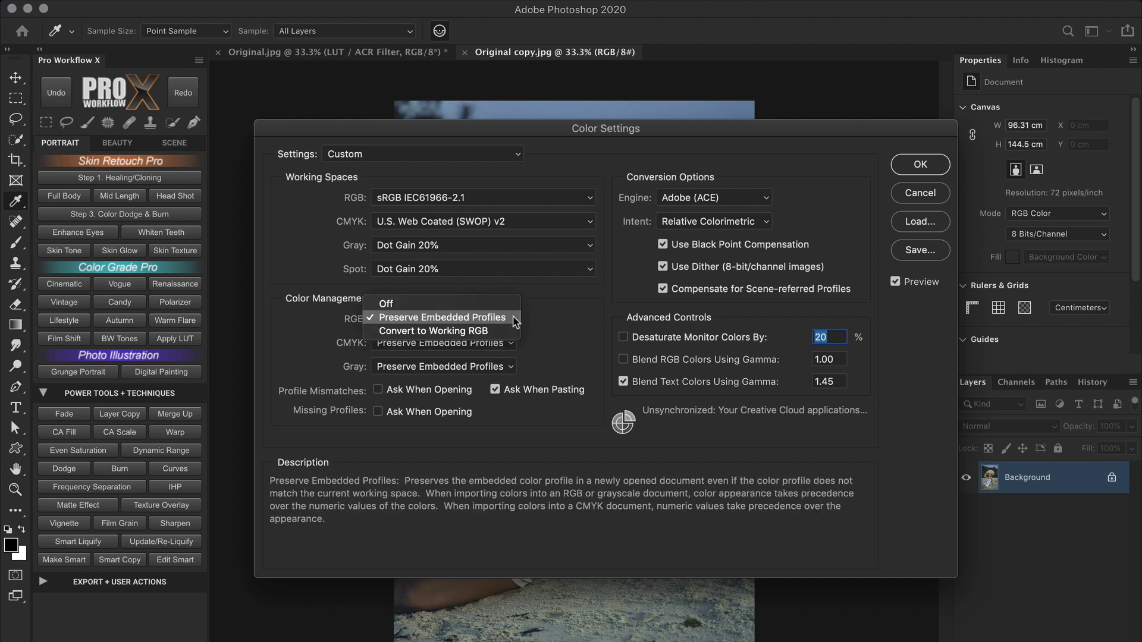
# - Keep Preserve Embedded Profiles, close Color Settings, and bring Original.jpg to the front
pyautogui.click(512, 319)
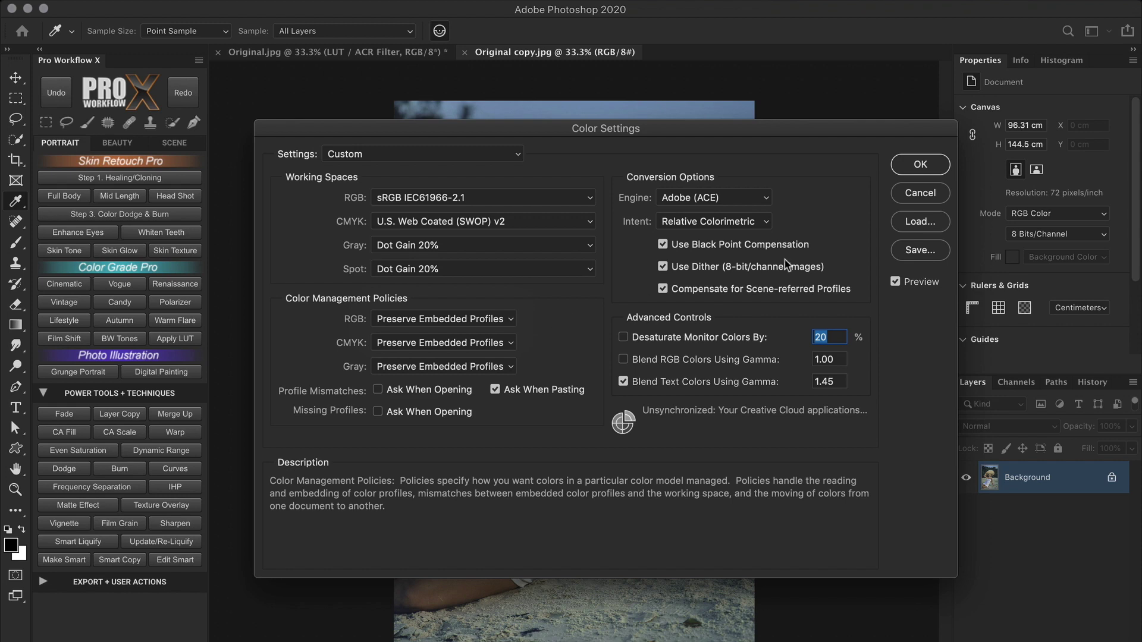
pyautogui.click(902, 202)
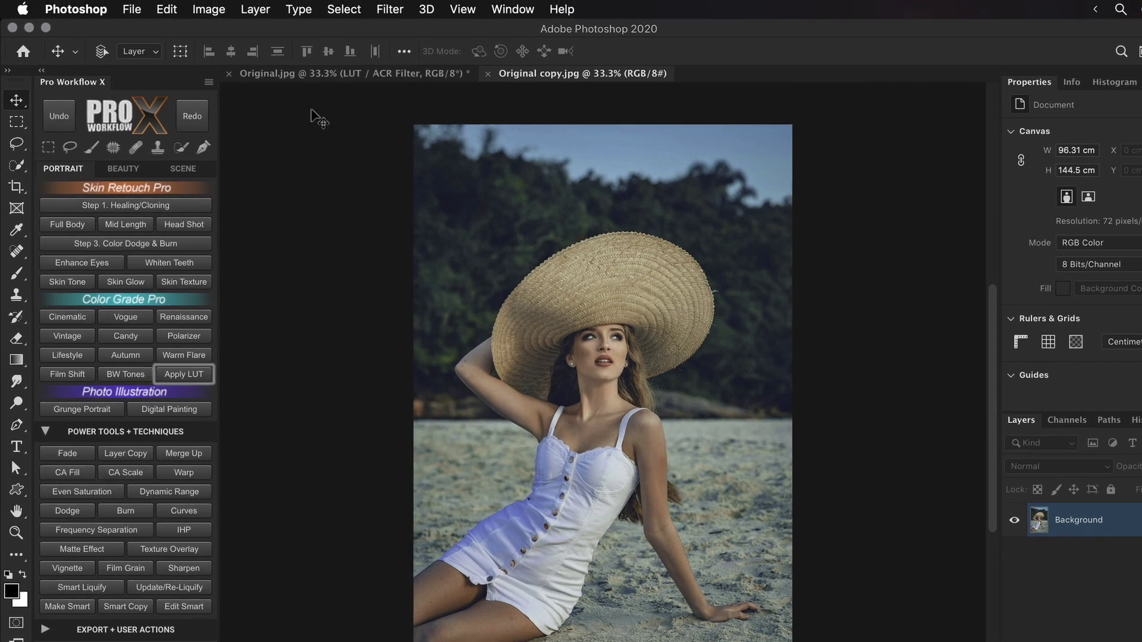
pyautogui.click(165, 0)
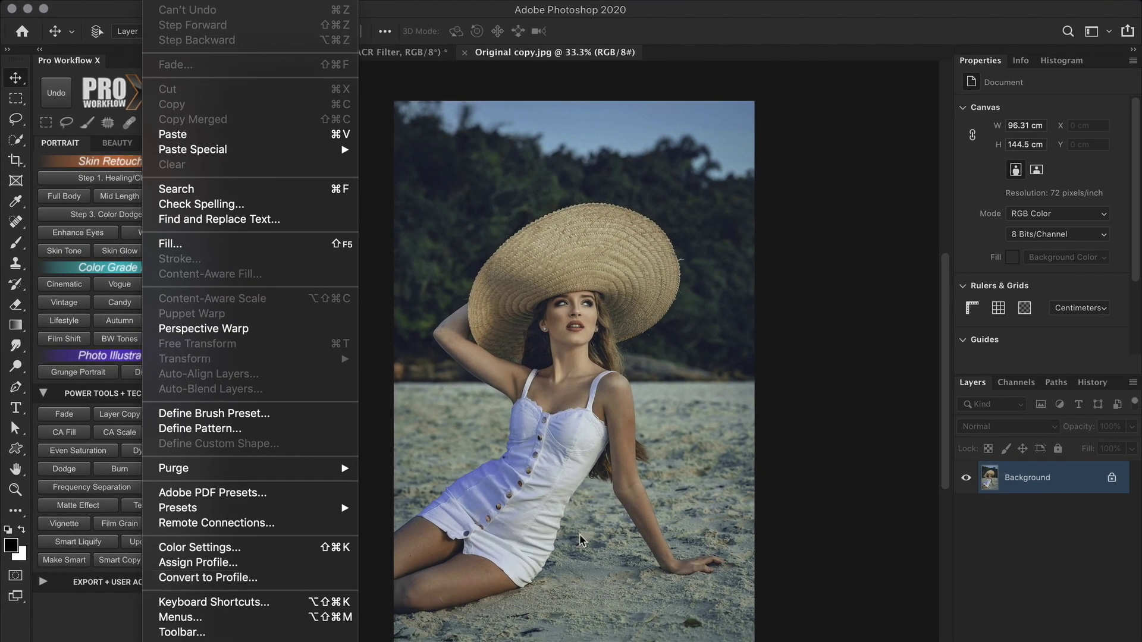
pyautogui.click(780, 494)
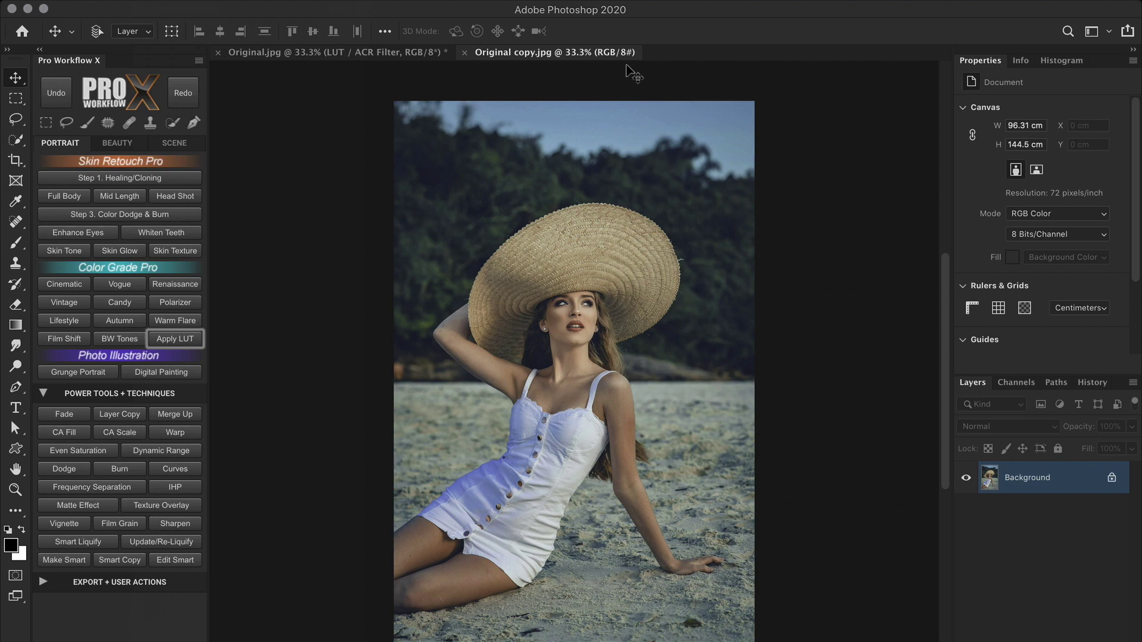
pyautogui.click(390, 53)
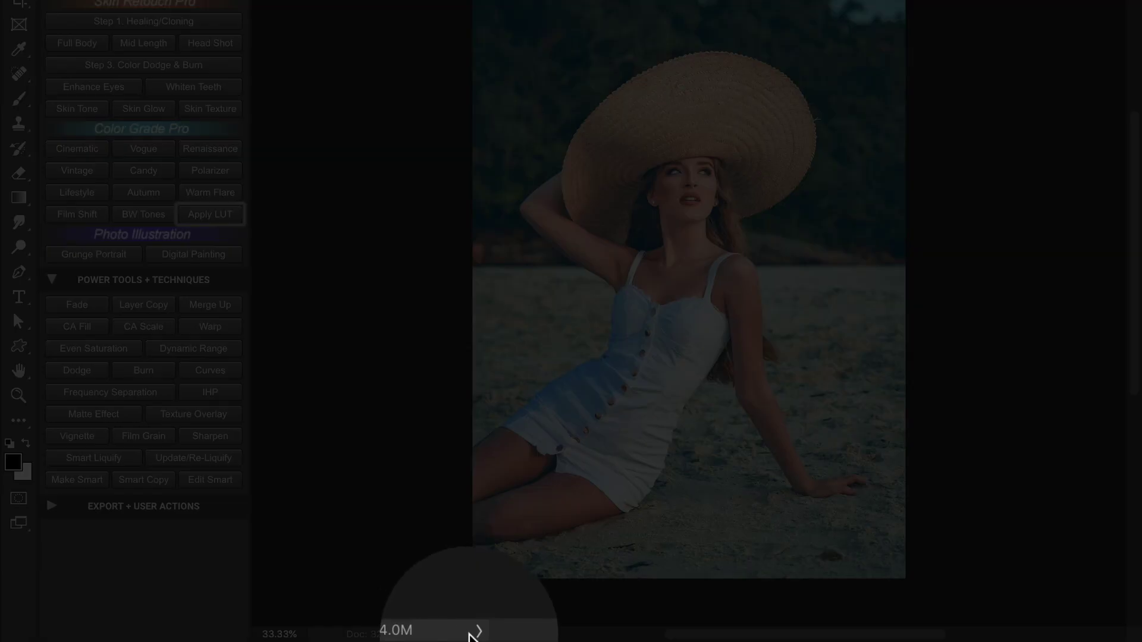
# - Set the status bar to Document Profile, showing ProPhoto RGB (8bpc)
pyautogui.click(478, 632)
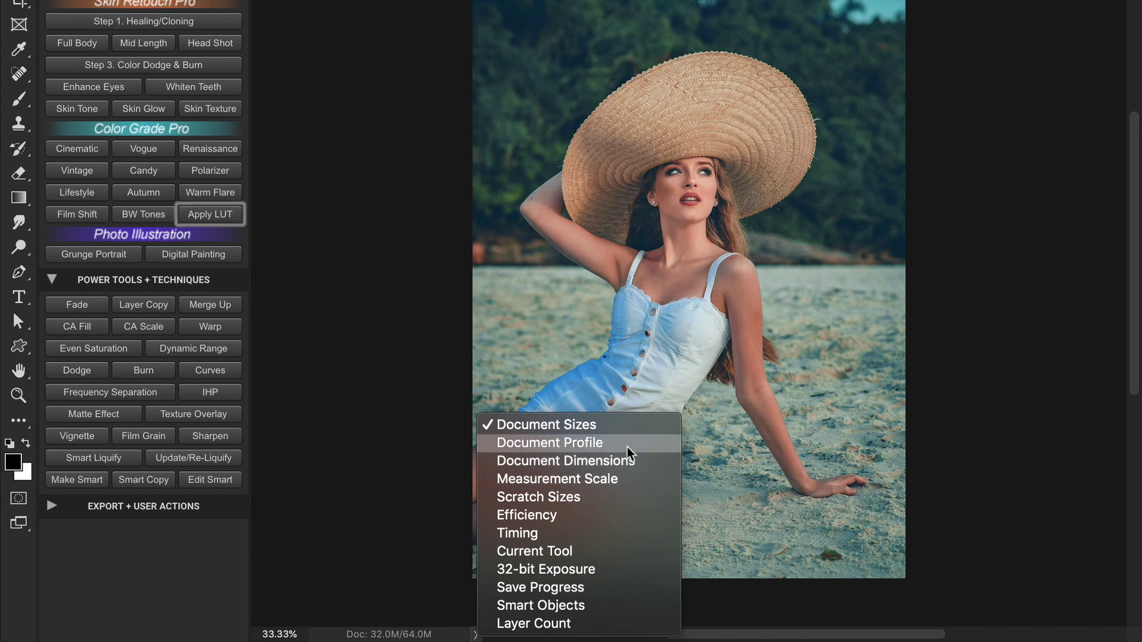
pyautogui.click(627, 446)
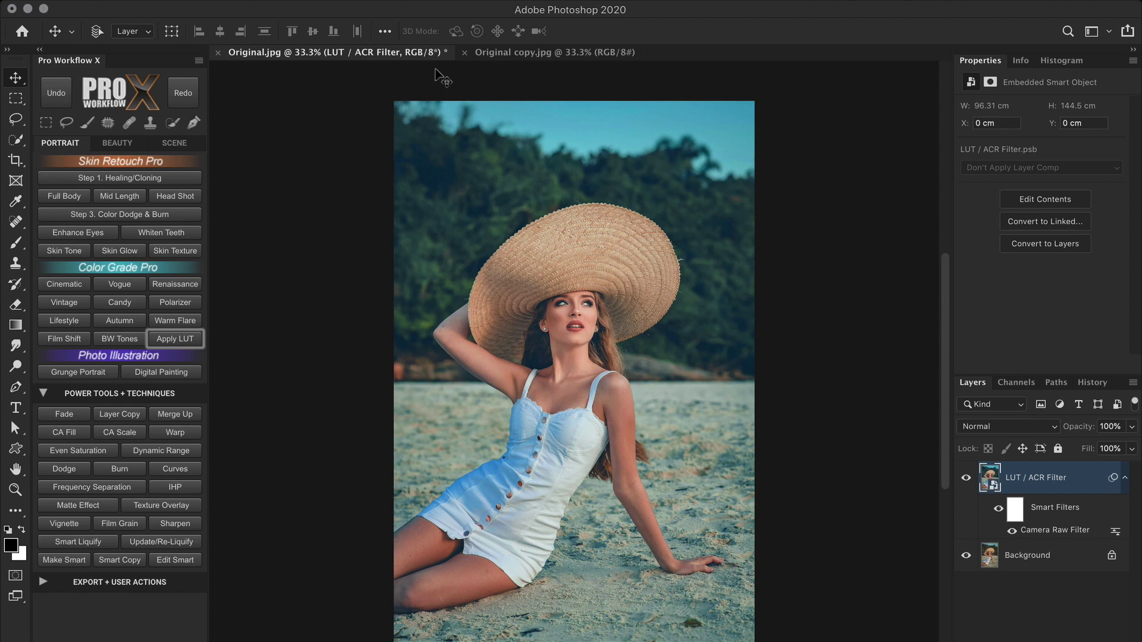
# - Use Convert to Profile with destination sRGB IEC61966-2.1 on Original.jpg
pyautogui.click(157, 1)
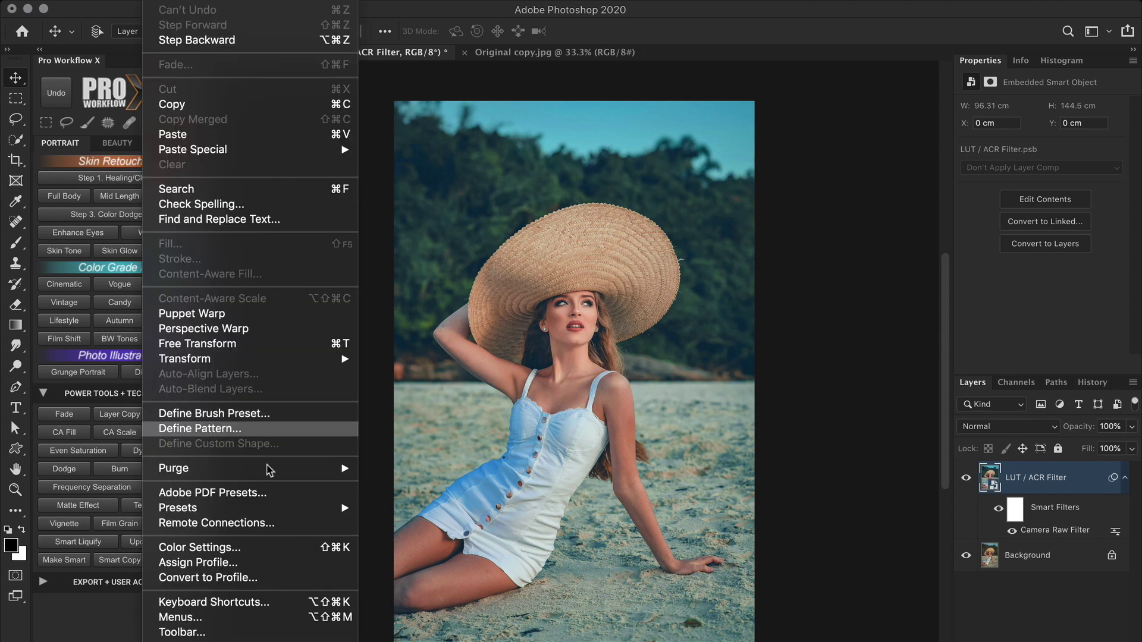
pyautogui.click(282, 578)
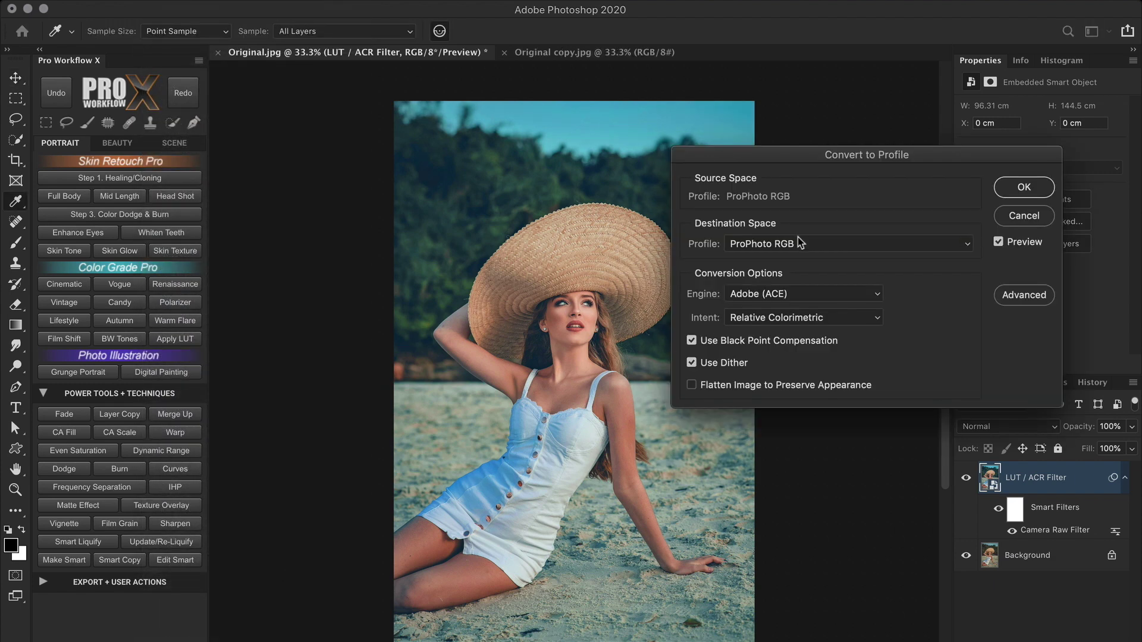
pyautogui.click(799, 243)
pyautogui.click(776, 296)
pyautogui.click(1020, 186)
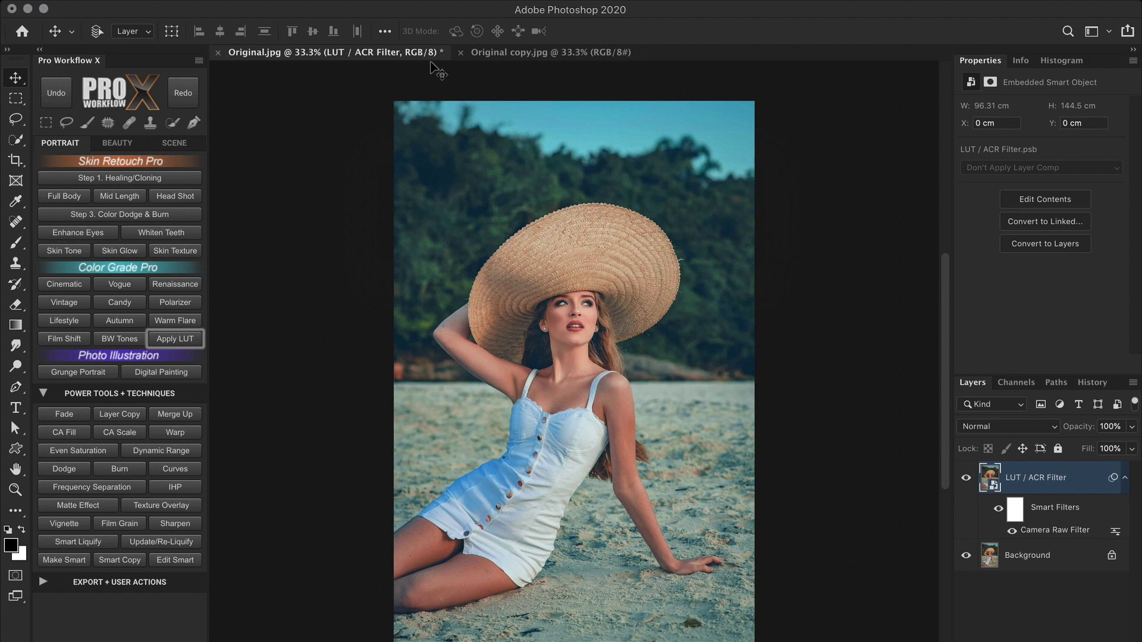
# - Save Original.psd in Photoshop format, embedding the sRGB IEC61966-2.1 profile
pyautogui.press('super+shift+s')
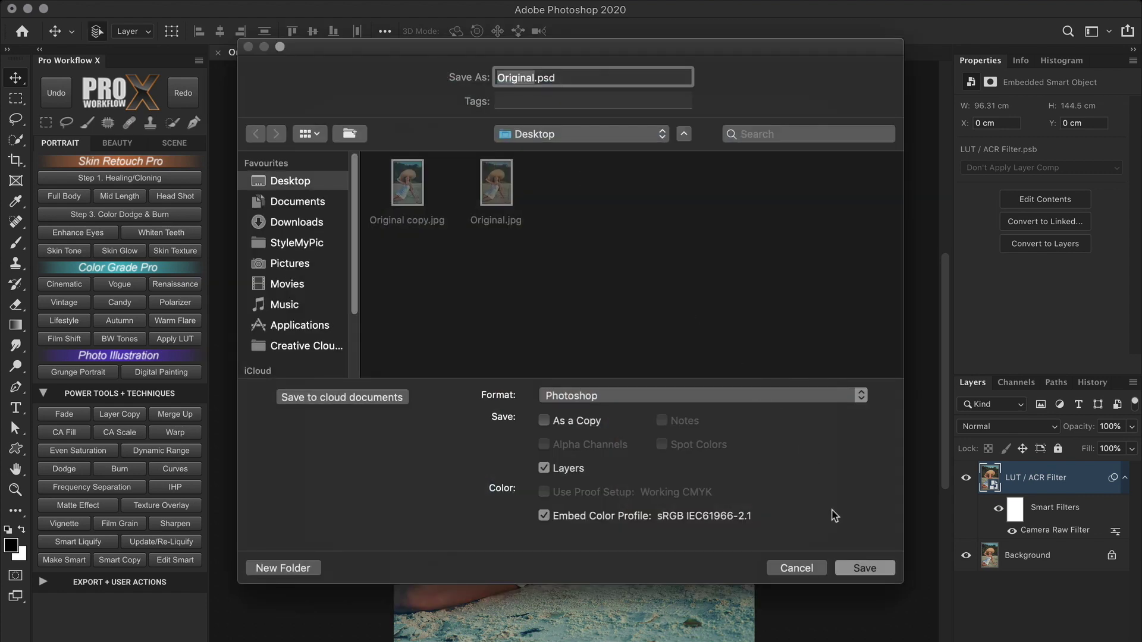
pyautogui.click(864, 568)
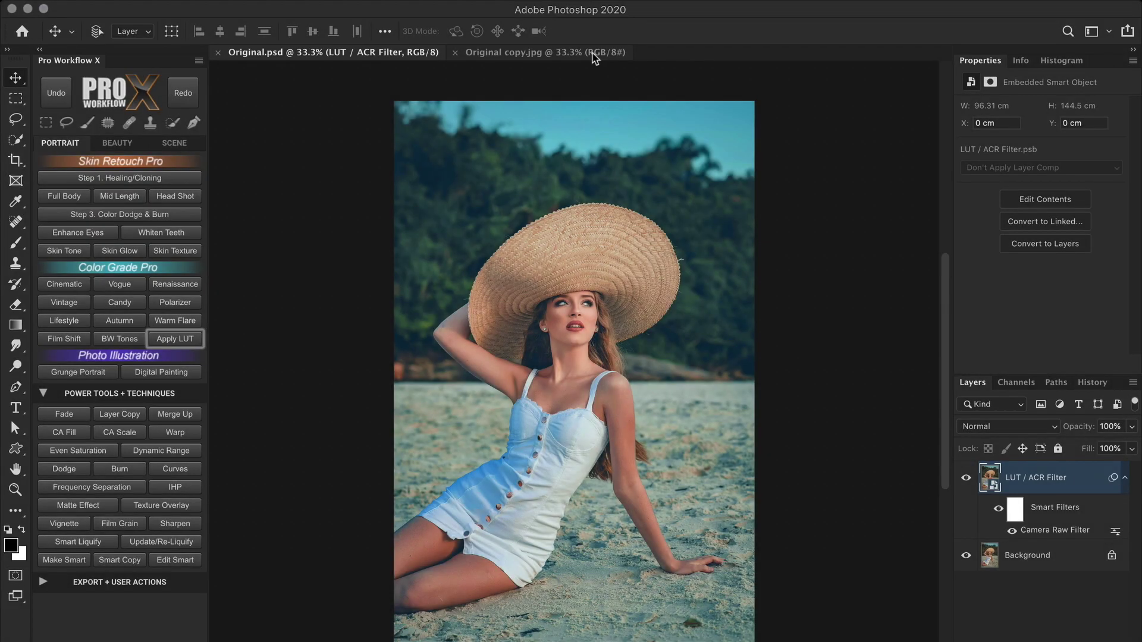
pyautogui.click(594, 54)
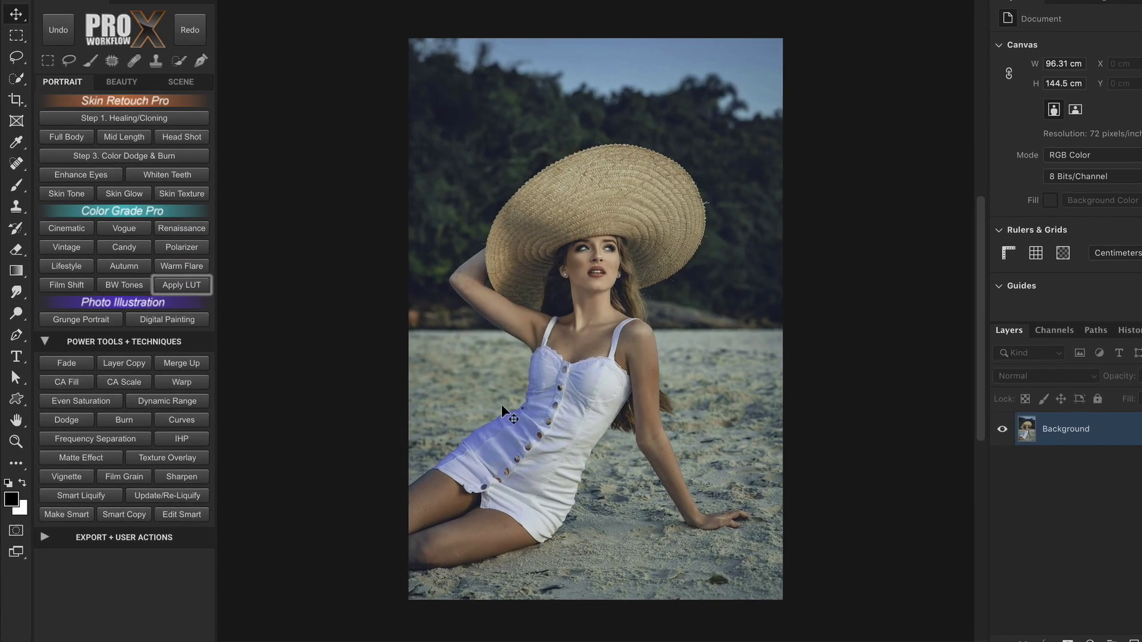
pyautogui.click(396, 641)
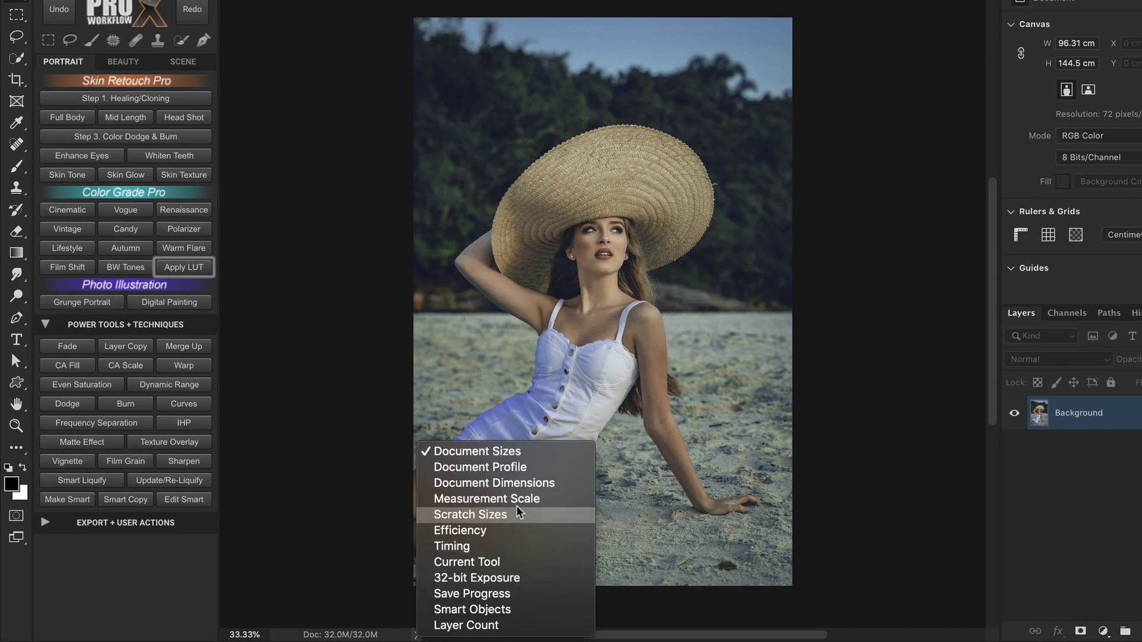
pyautogui.click(535, 468)
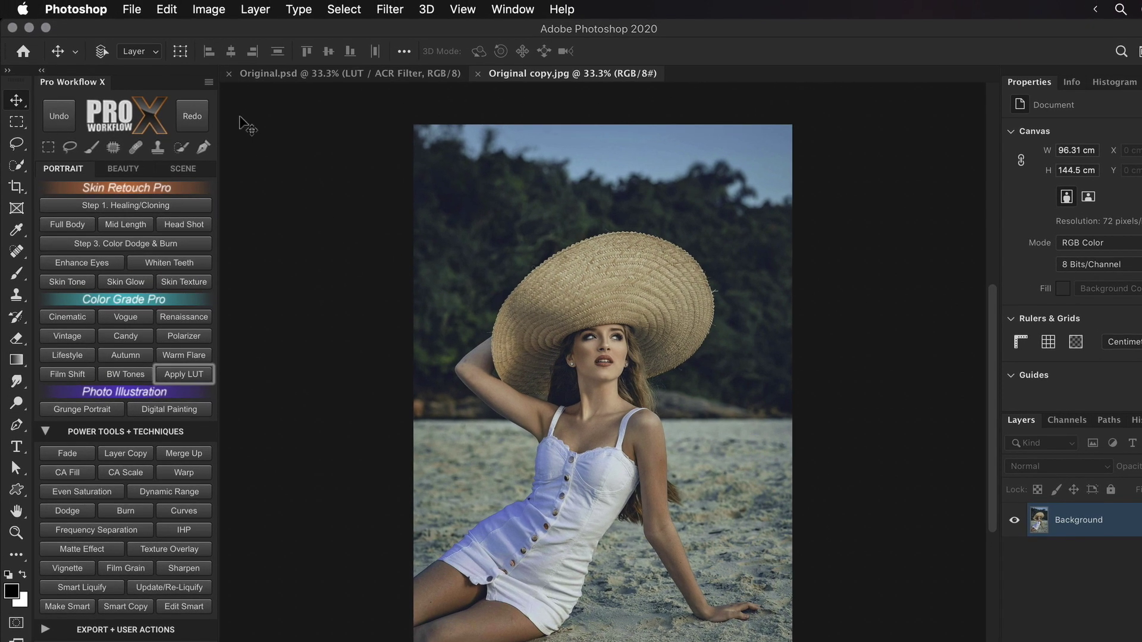
pyautogui.click(168, 10)
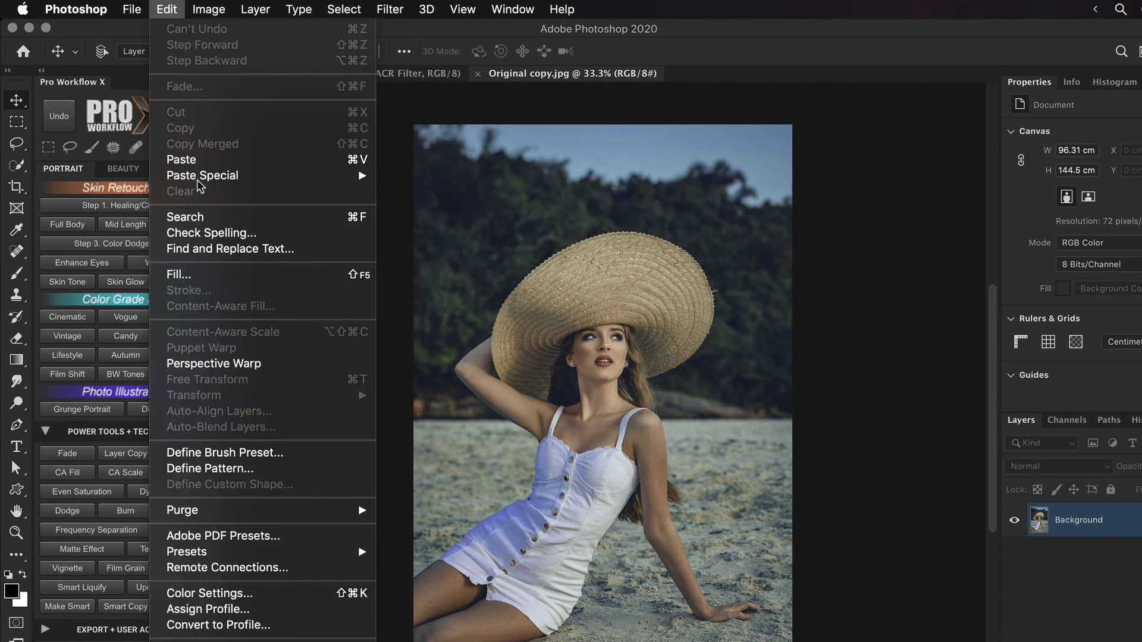
pyautogui.click(282, 594)
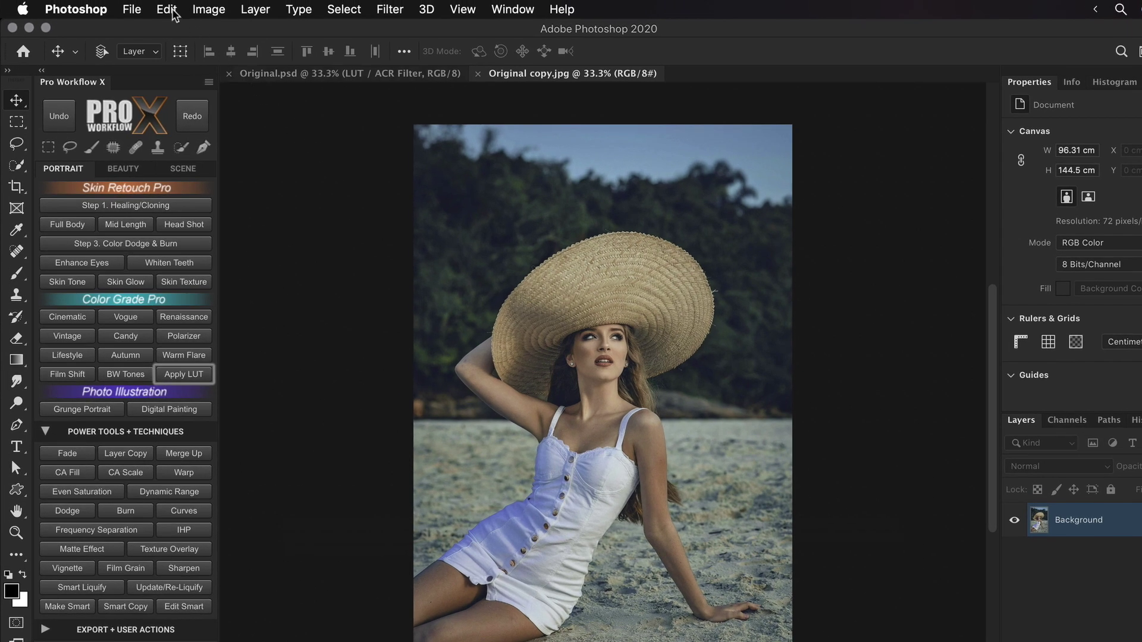
# - Open Edit > Assign Profile for Original copy.jpg and choose Working RGB: sRGB IEC61966-2.1
pyautogui.click(172, 13)
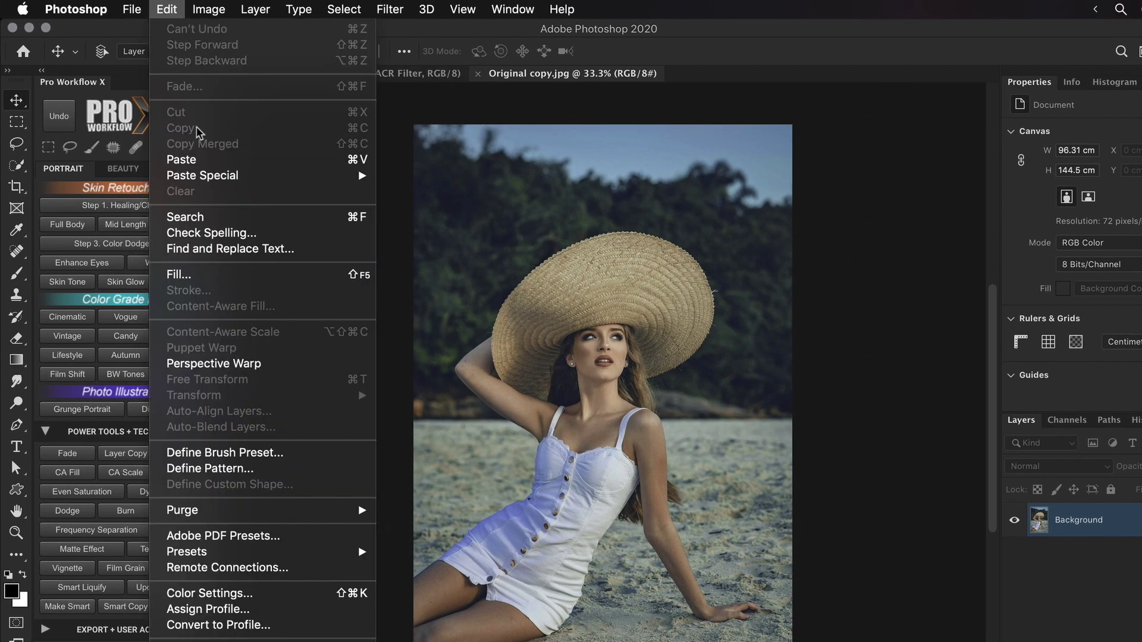
pyautogui.click(283, 616)
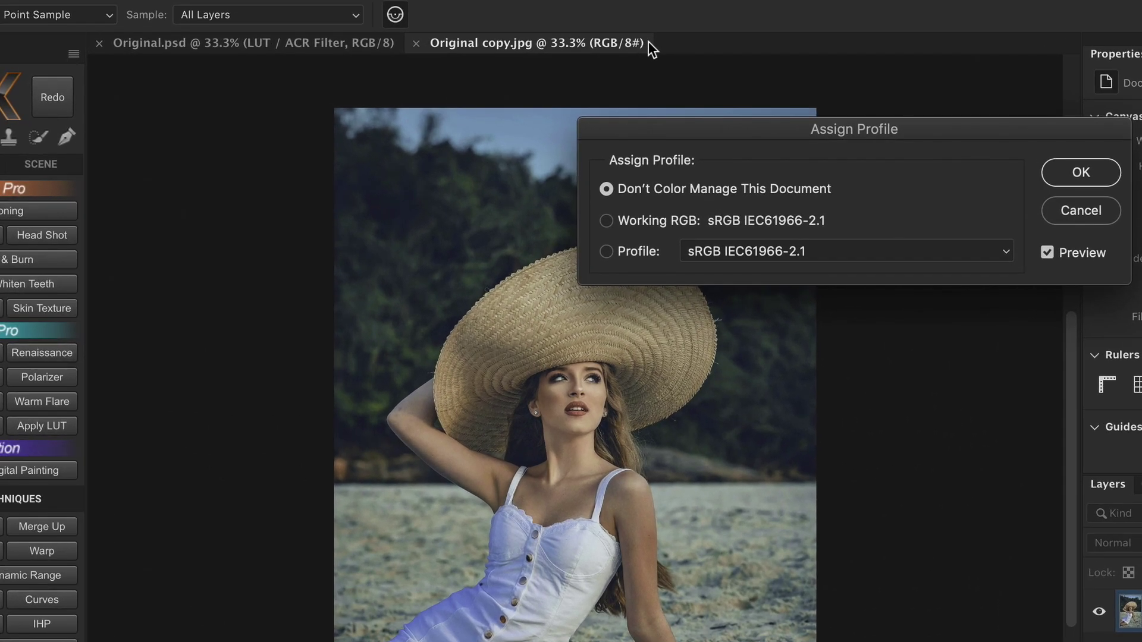
pyautogui.click(606, 221)
# - Pick ProPhoto RGB from the Profile list and confirm the assignment
pyautogui.click(897, 254)
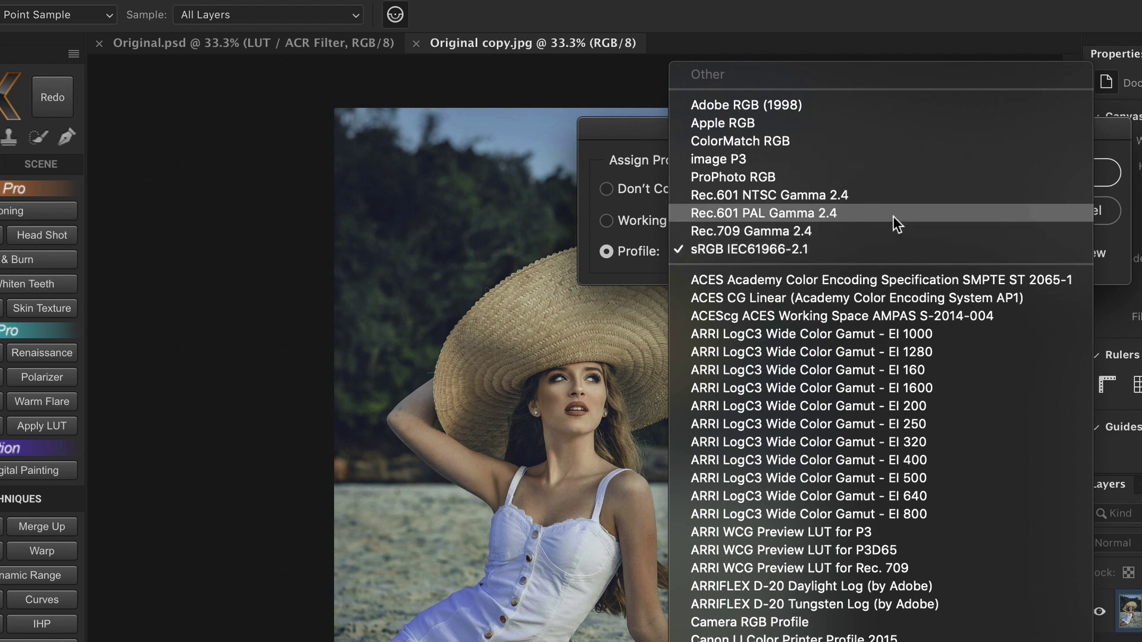
pyautogui.click(886, 177)
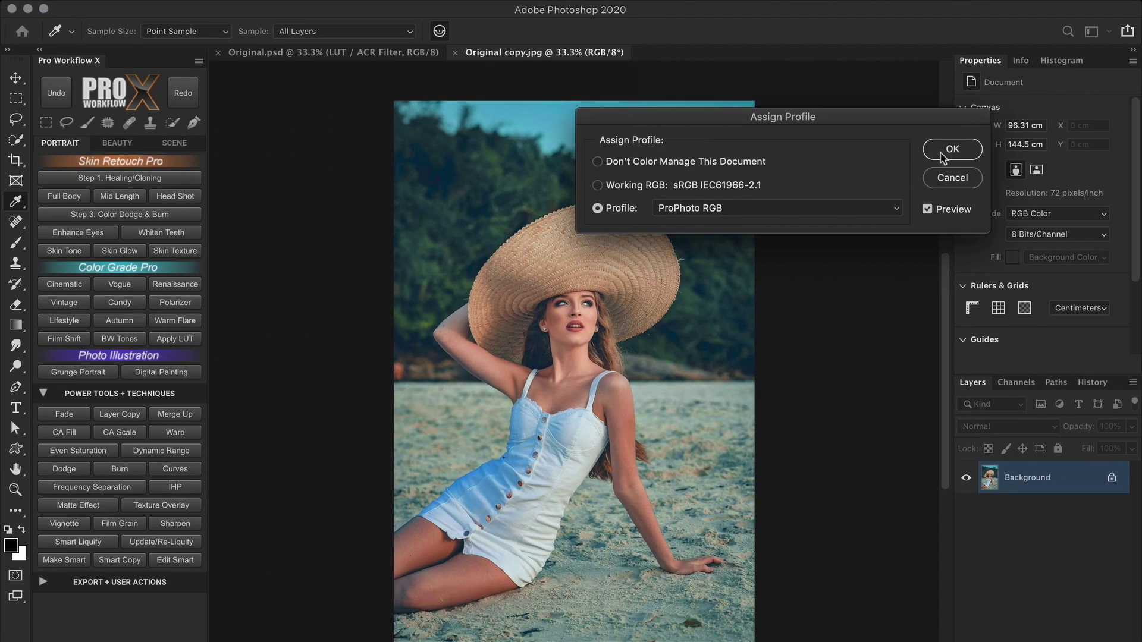
pyautogui.click(942, 156)
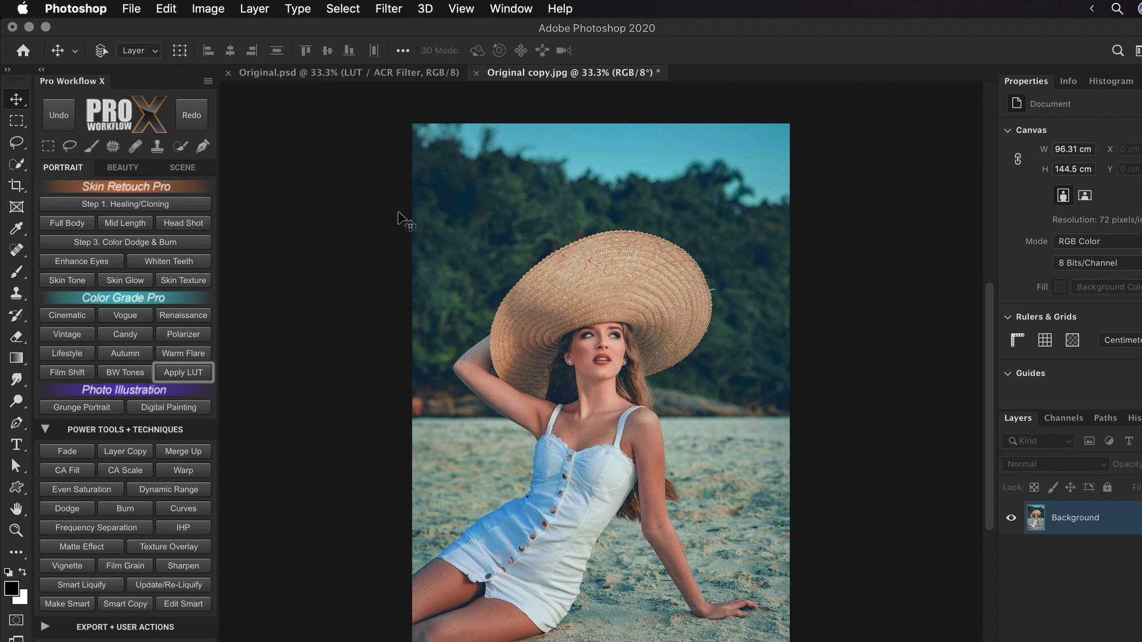
pyautogui.click(133, 9)
pyautogui.click(179, 197)
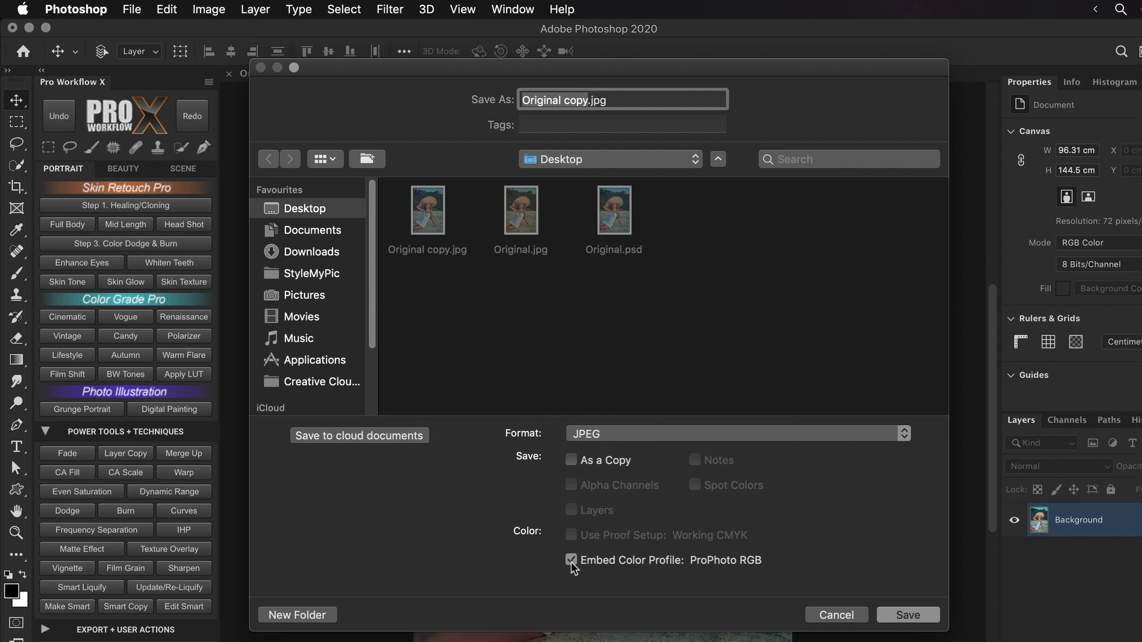
pyautogui.click(833, 616)
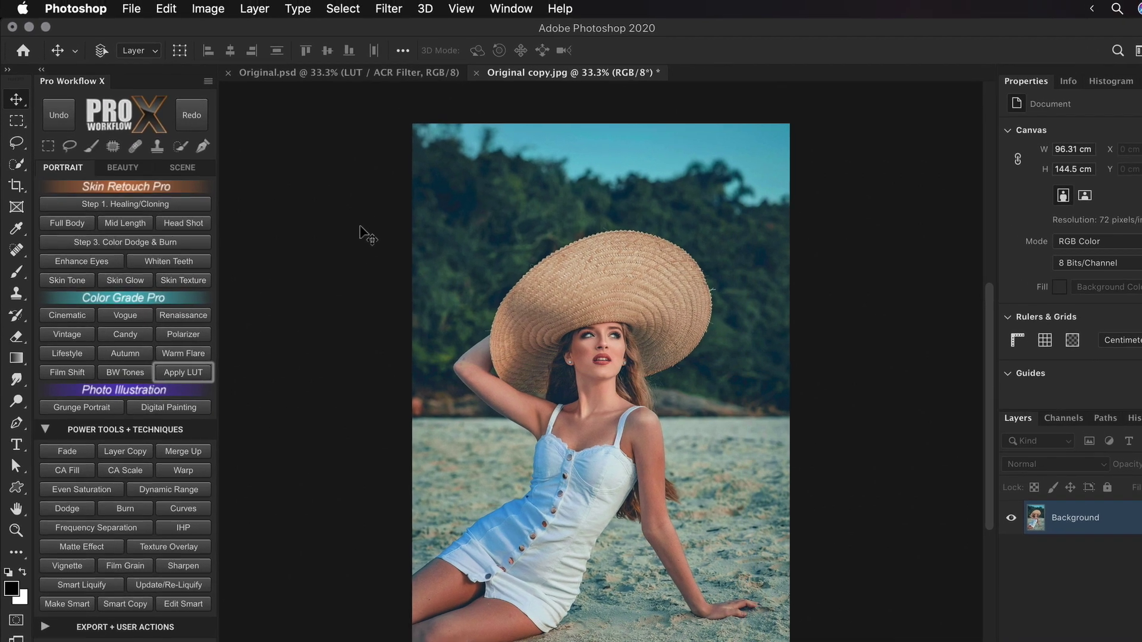
pyautogui.click(163, 8)
pyautogui.click(287, 609)
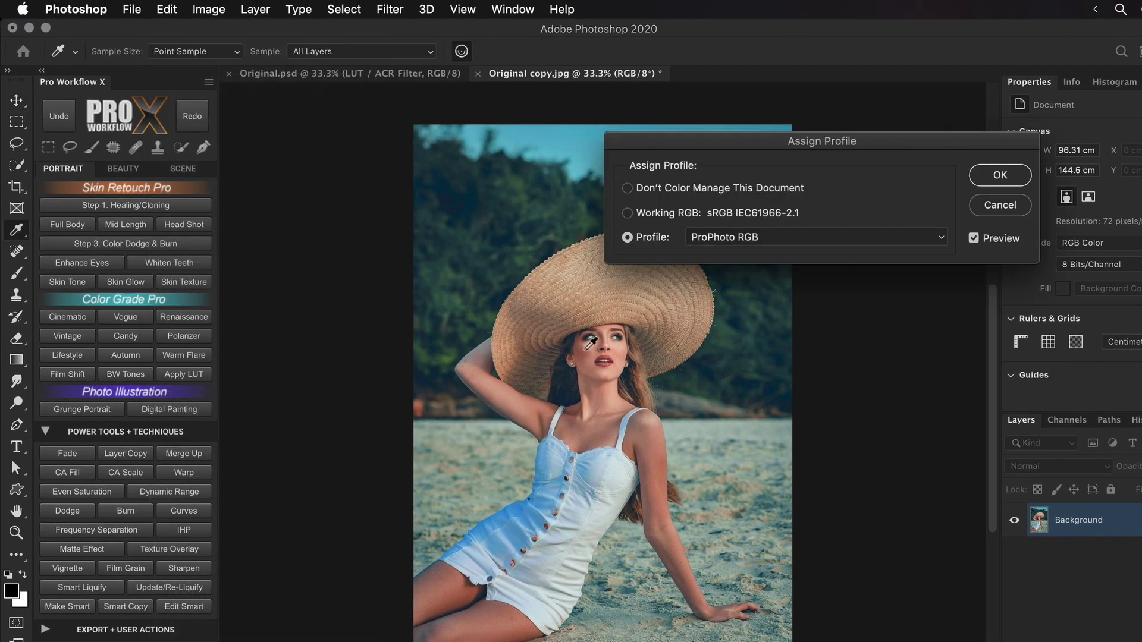
pyautogui.click(743, 240)
pyautogui.click(761, 292)
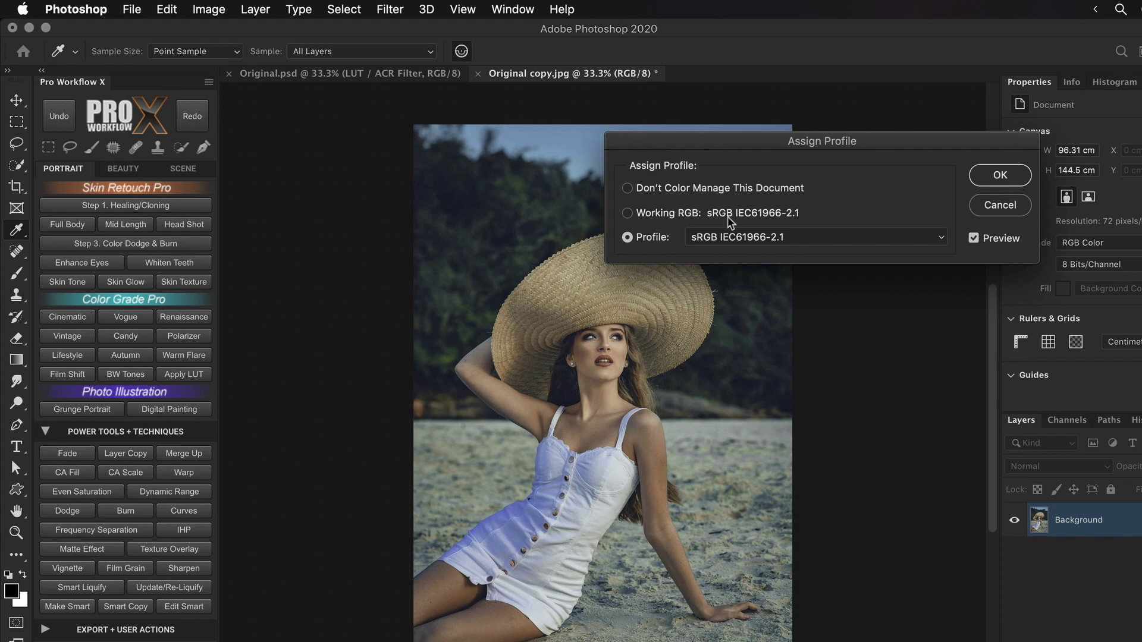
pyautogui.click(989, 208)
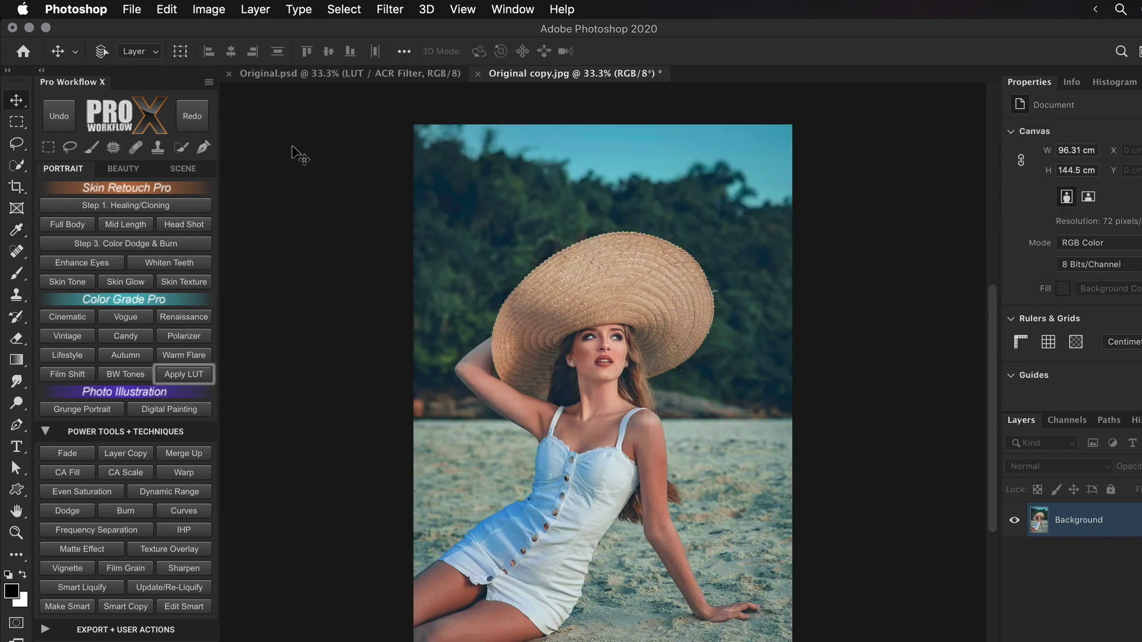
# - Open Edit > Convert to Profile to convert the copy from ProPhoto RGB to sRGB IEC61966-2.1
pyautogui.click(167, 10)
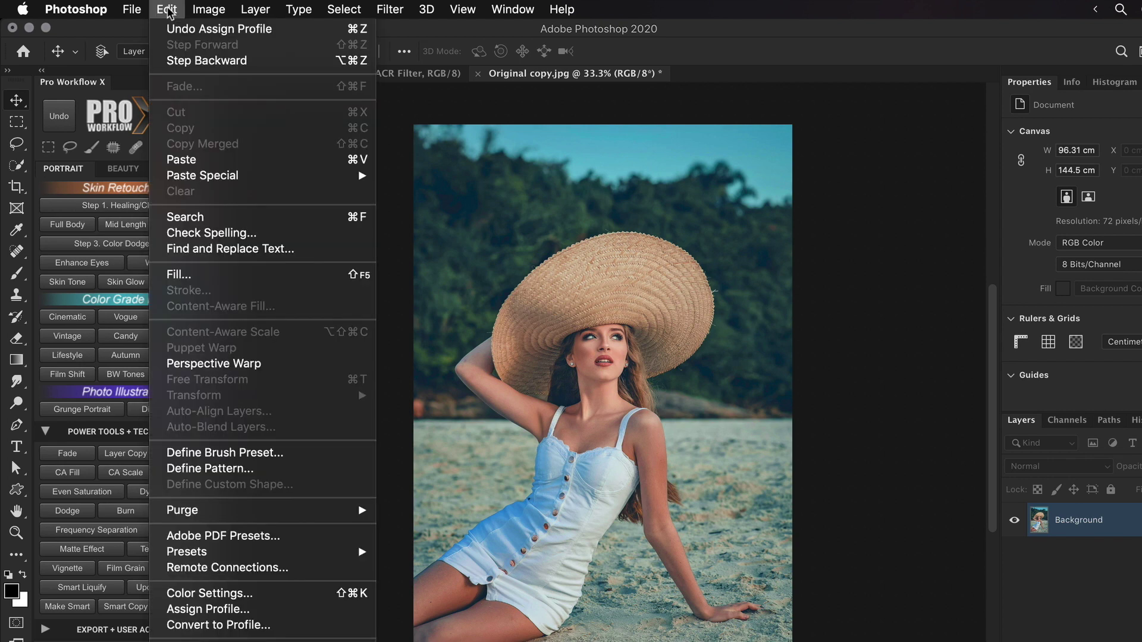
pyautogui.click(301, 627)
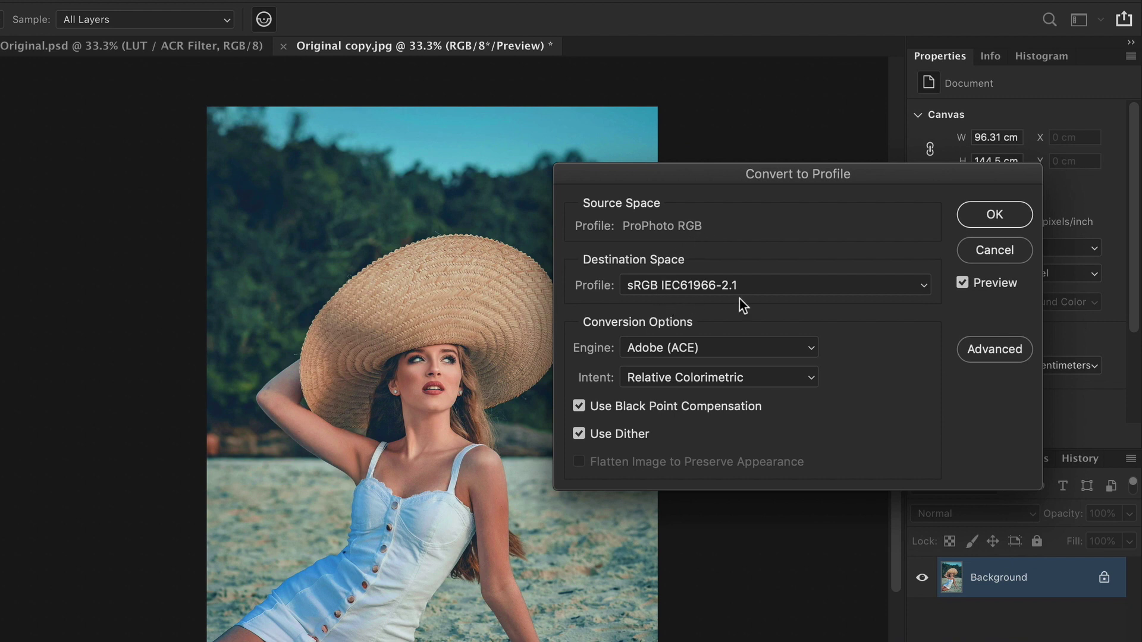
# - Toggle Preview off and on to compare, then apply the sRGB IEC61966-2.1 conversion
pyautogui.click(962, 283)
pyautogui.click(962, 283)
pyautogui.click(963, 283)
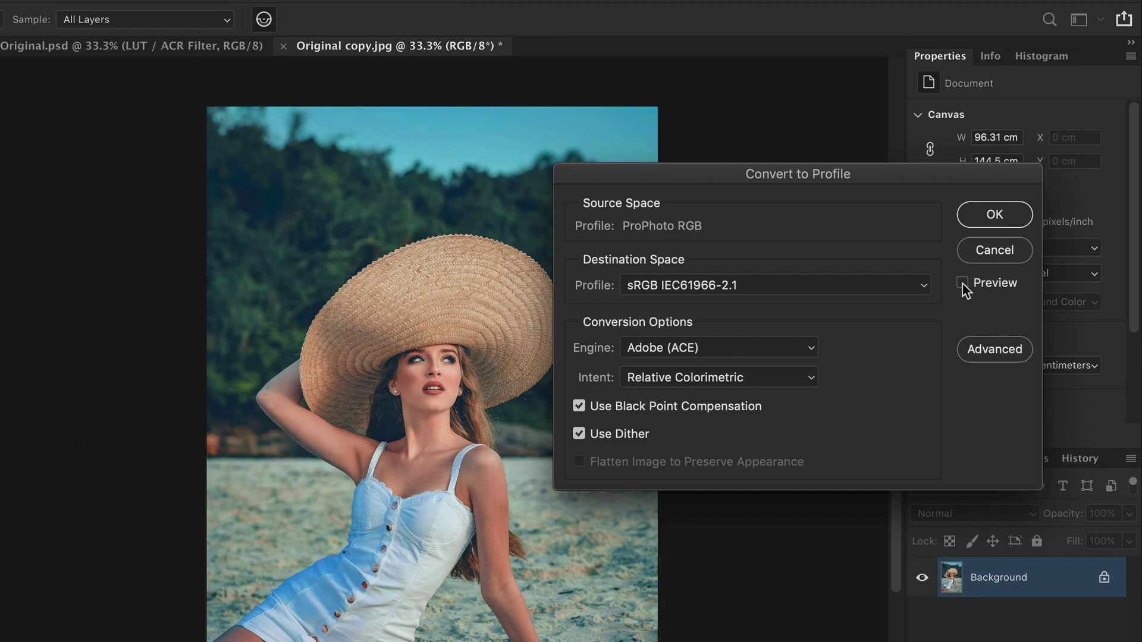
pyautogui.click(962, 284)
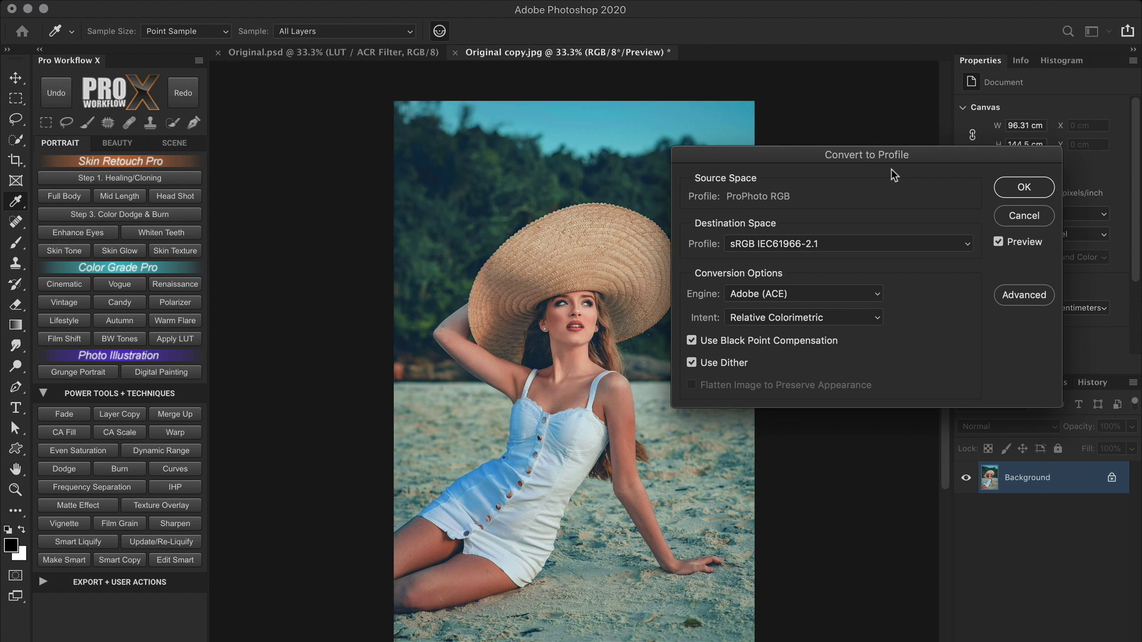
pyautogui.click(1010, 191)
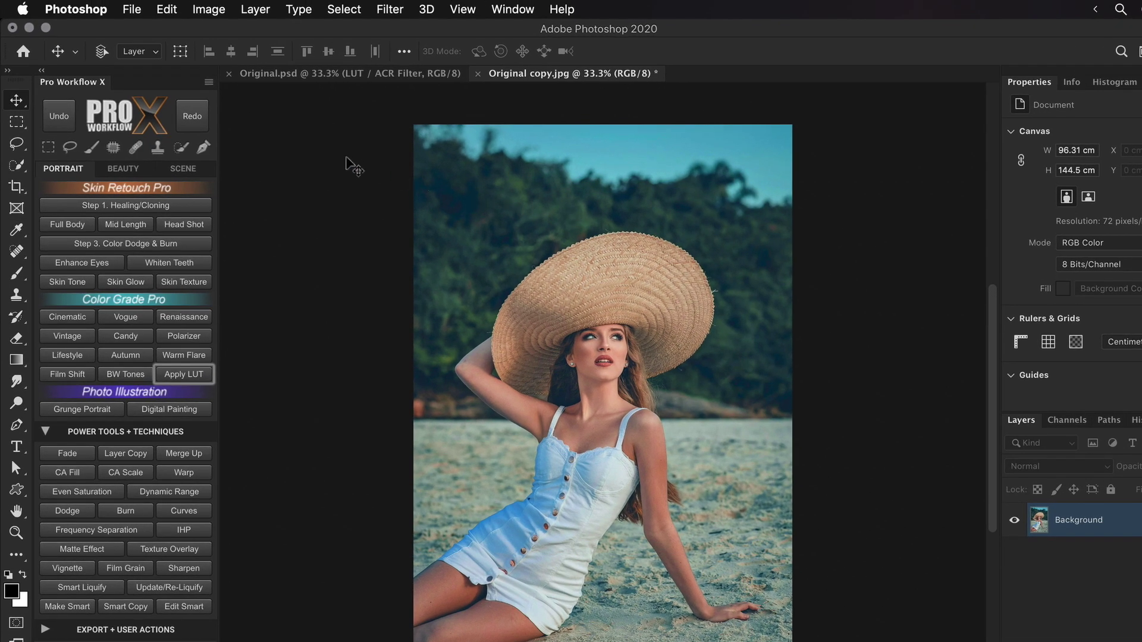
pyautogui.click(131, 9)
pyautogui.moveTo(280, 241)
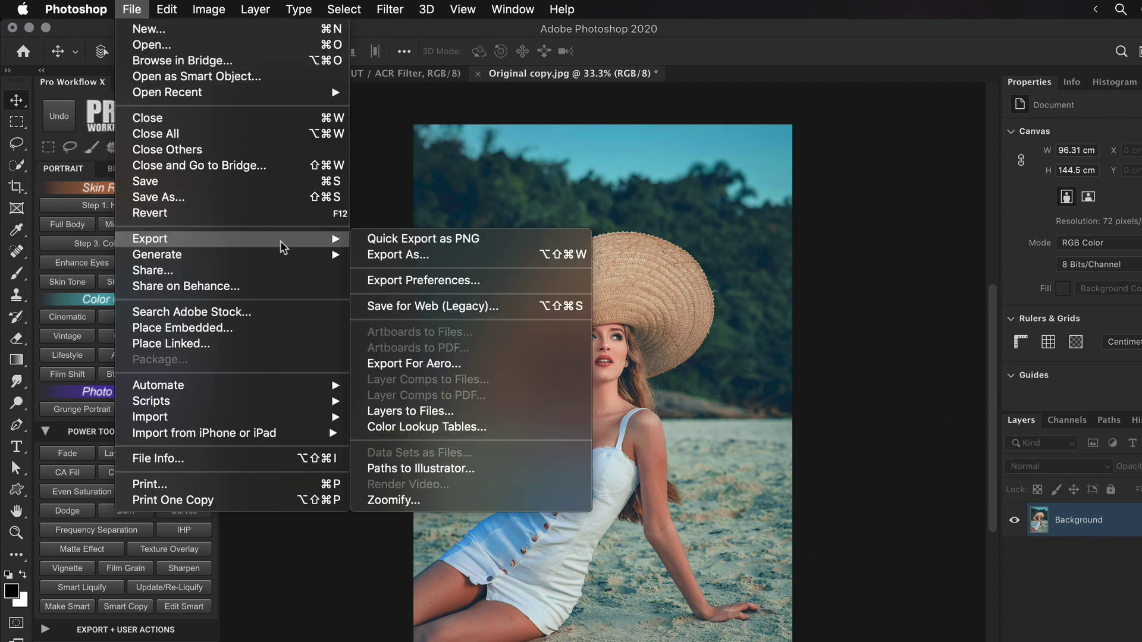
pyautogui.click(440, 258)
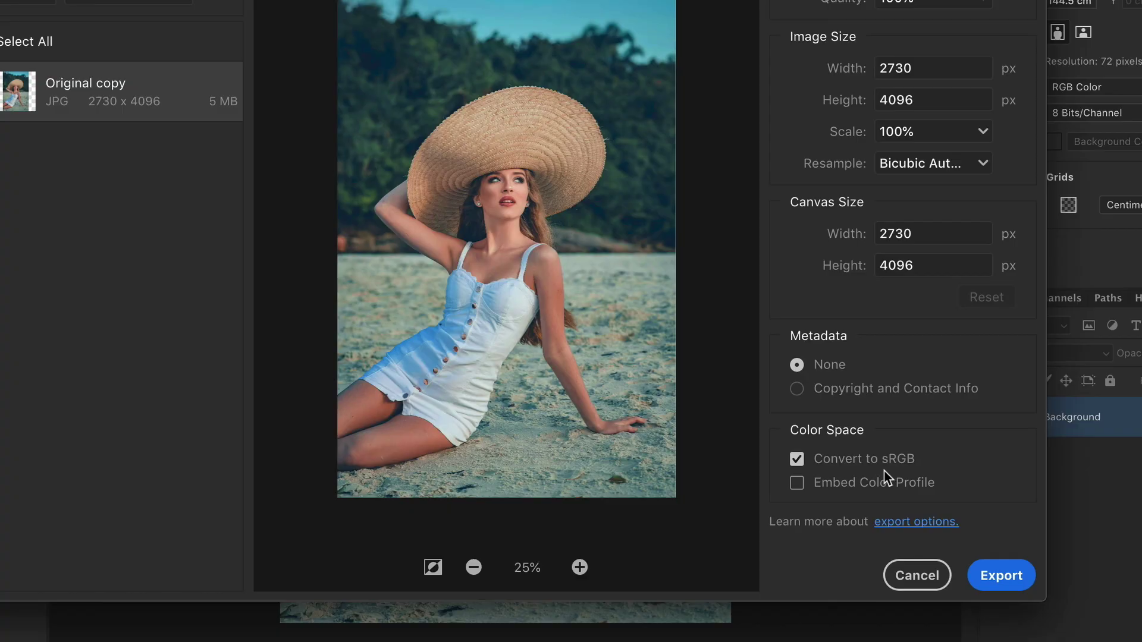
pyautogui.click(905, 577)
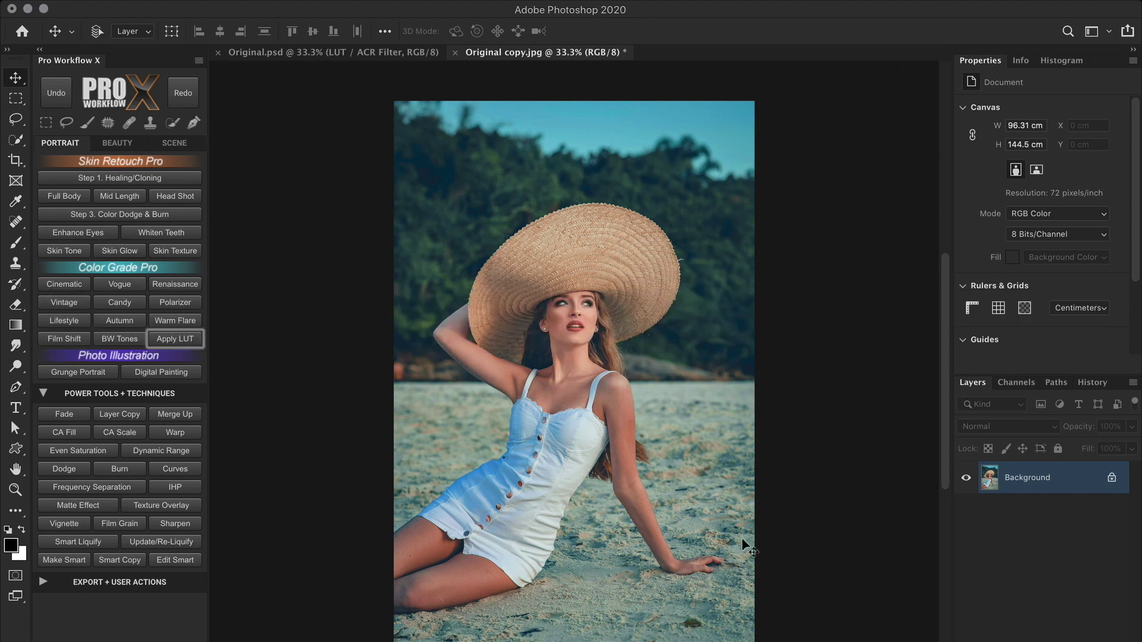
# - Reopen Convert to Profile, browse and close the Destination Profile list, then view the conversion engines
pyautogui.click(161, 1)
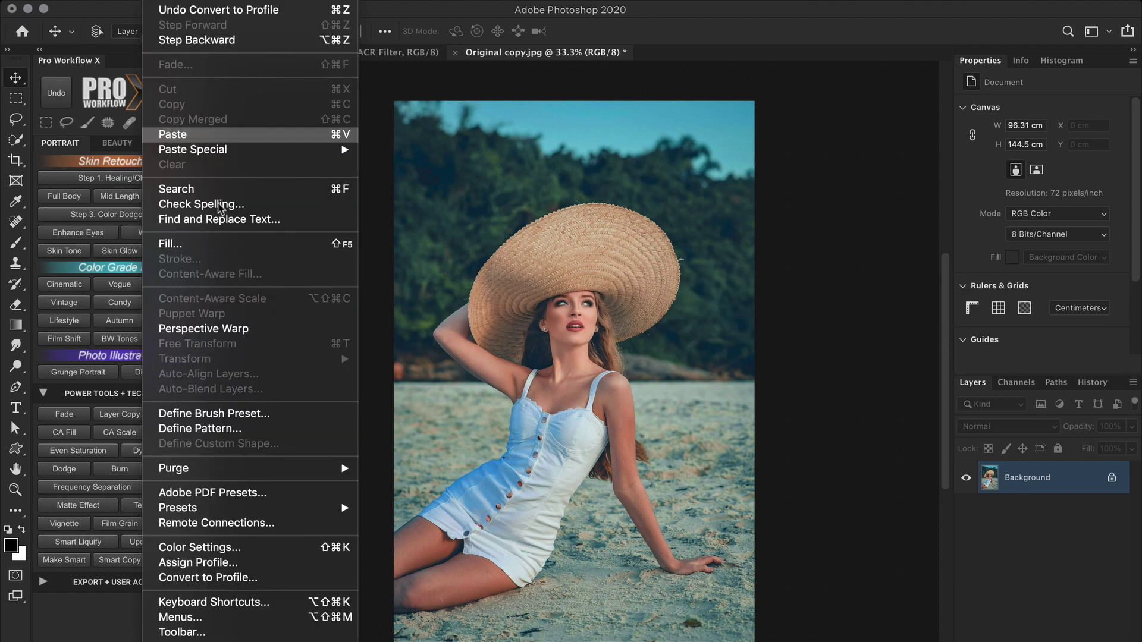
pyautogui.click(291, 580)
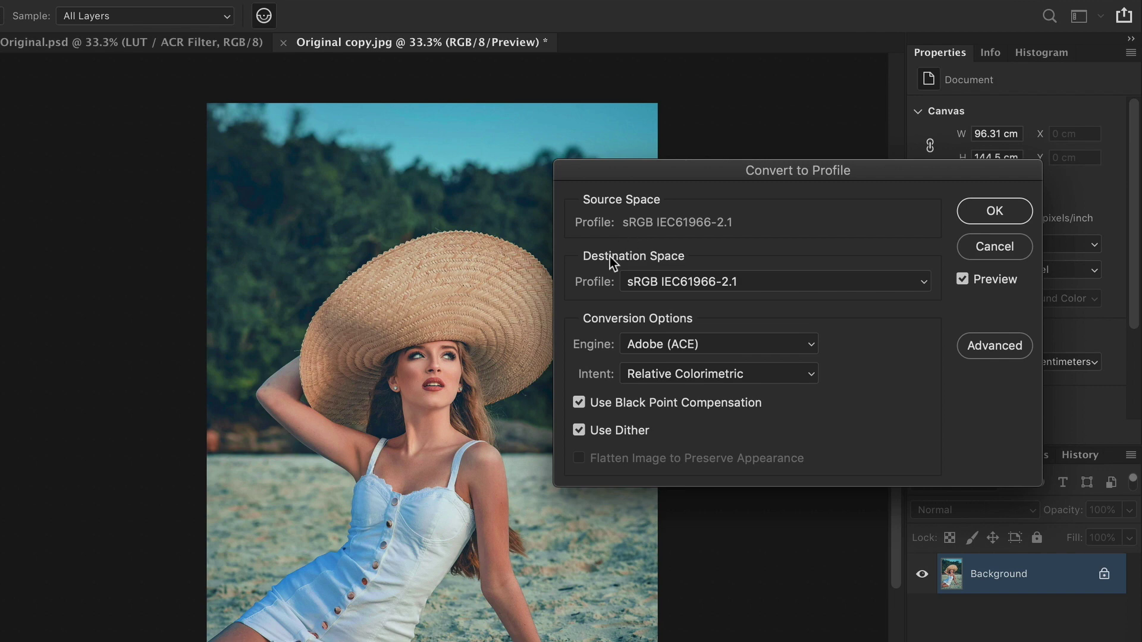
pyautogui.click(796, 285)
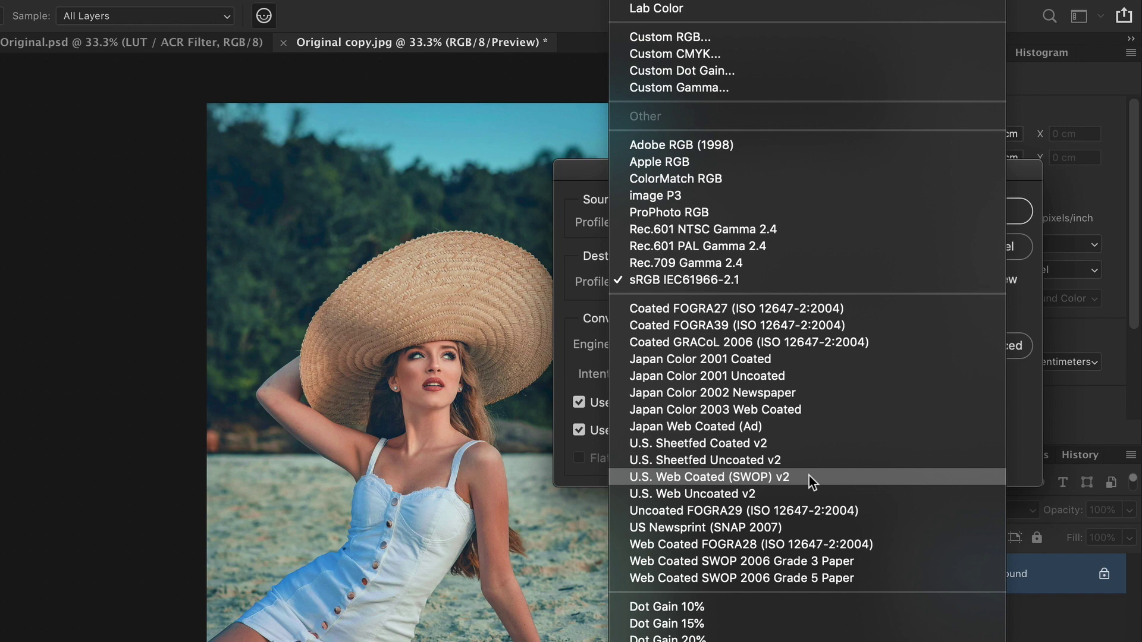
pyautogui.click(1015, 419)
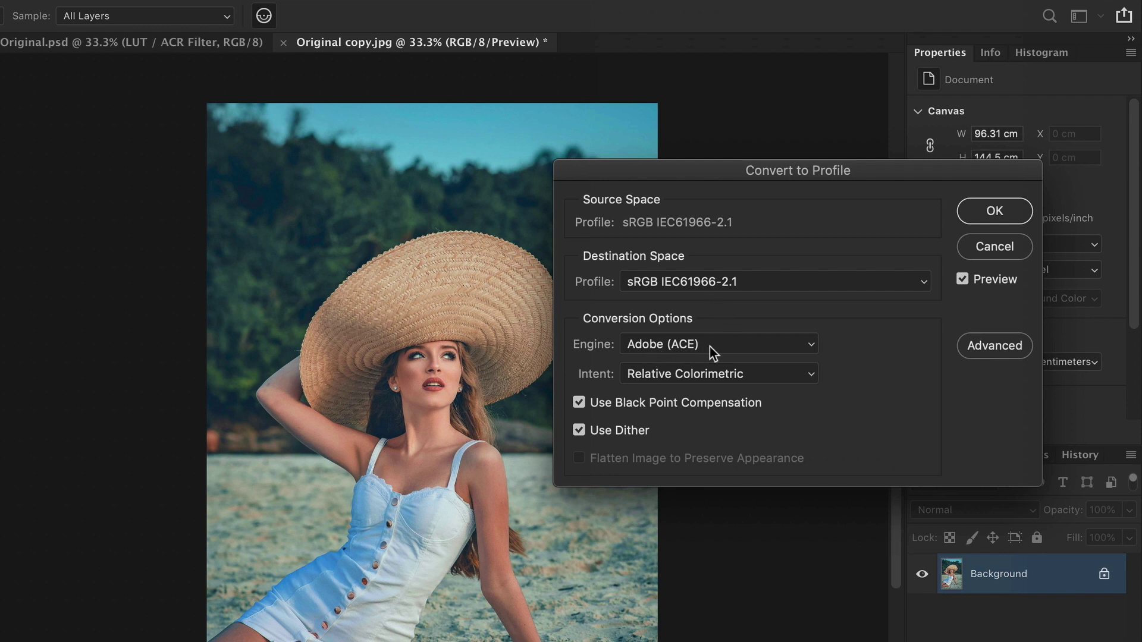
pyautogui.click(758, 344)
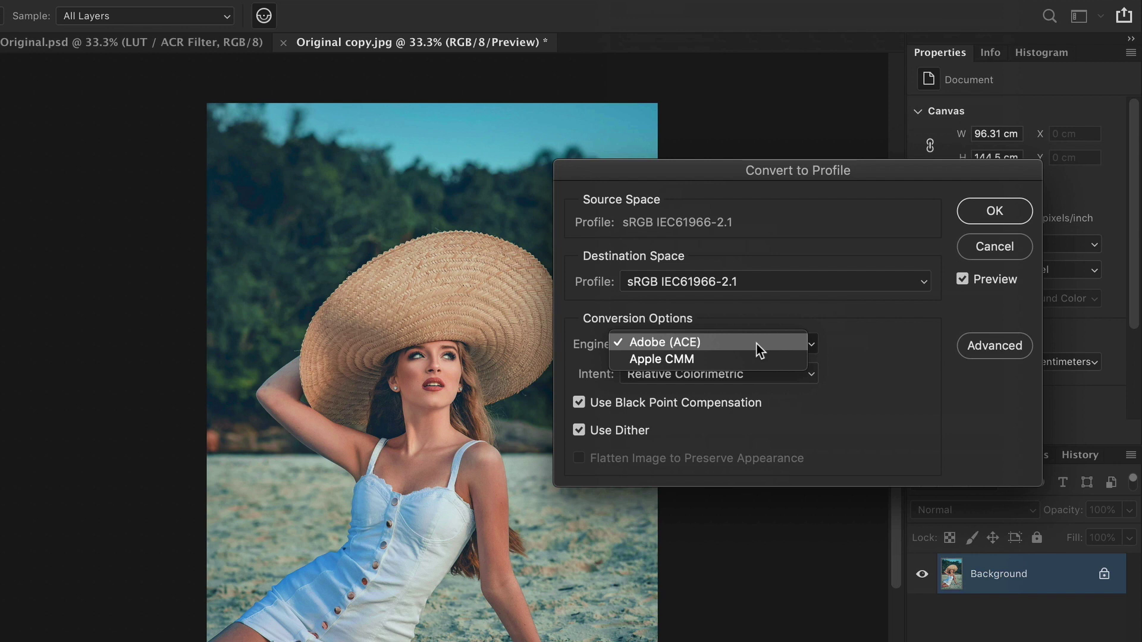
pyautogui.click(758, 345)
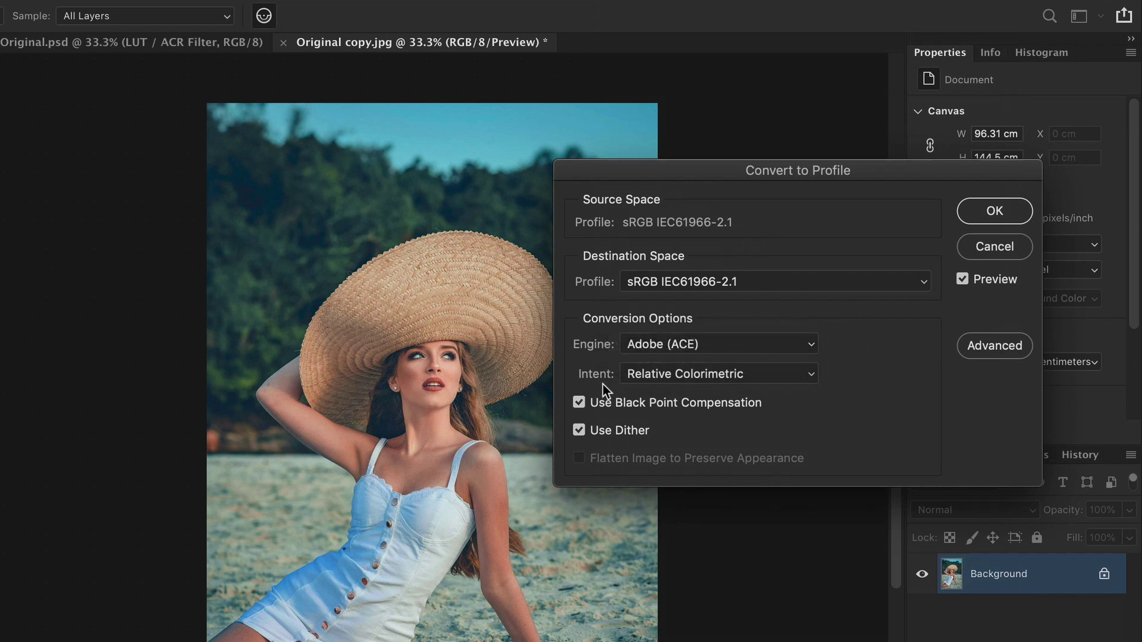
pyautogui.click(813, 374)
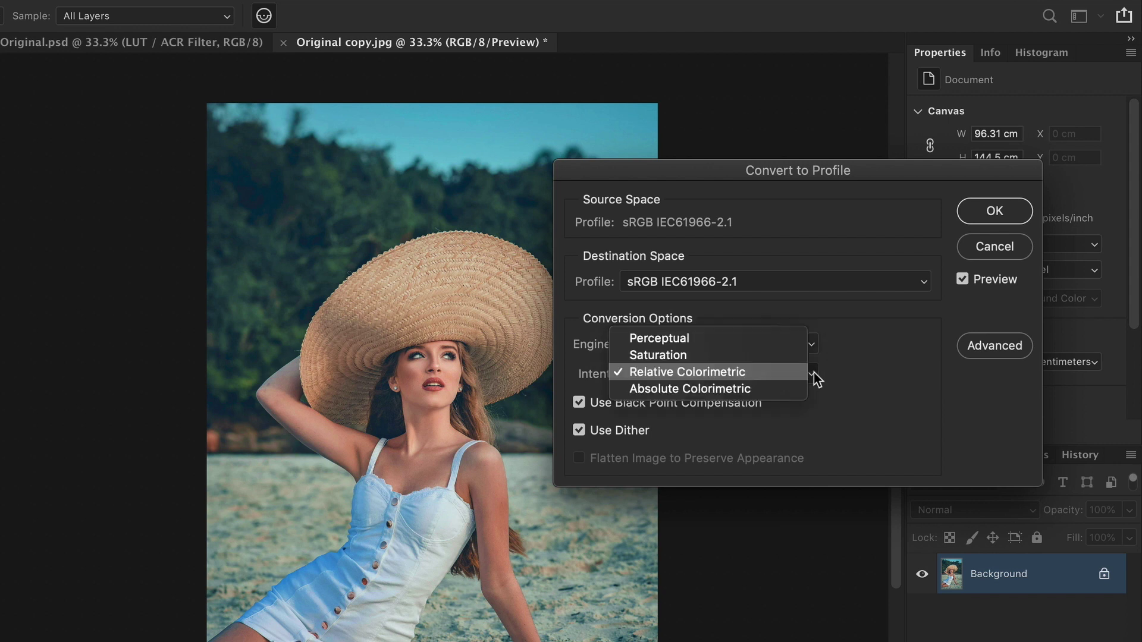
pyautogui.click(772, 338)
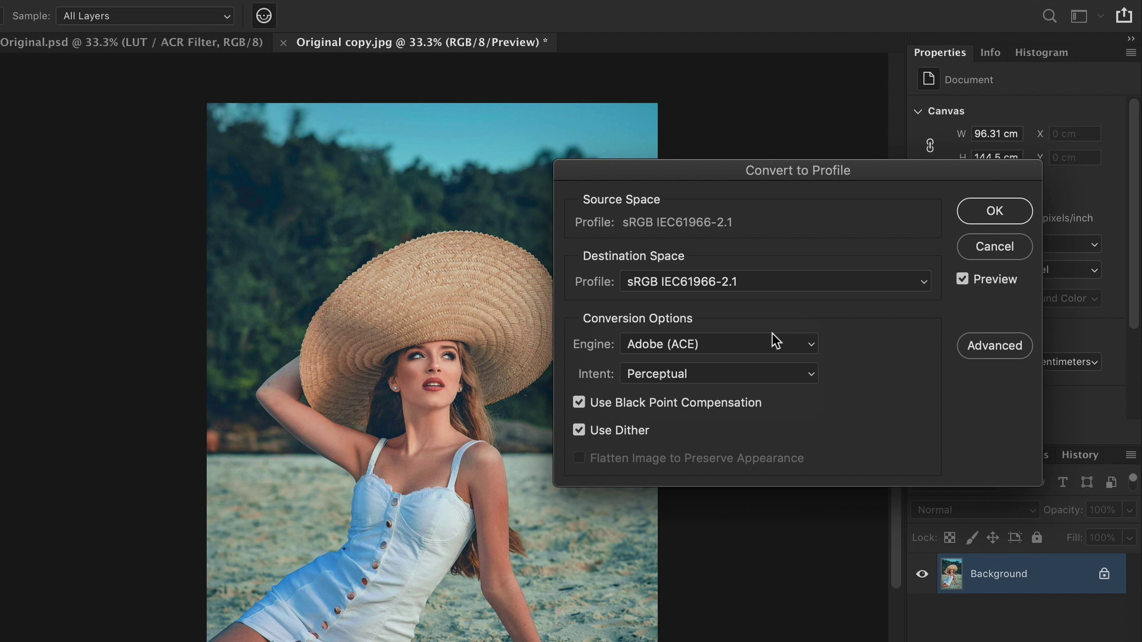
pyautogui.click(784, 373)
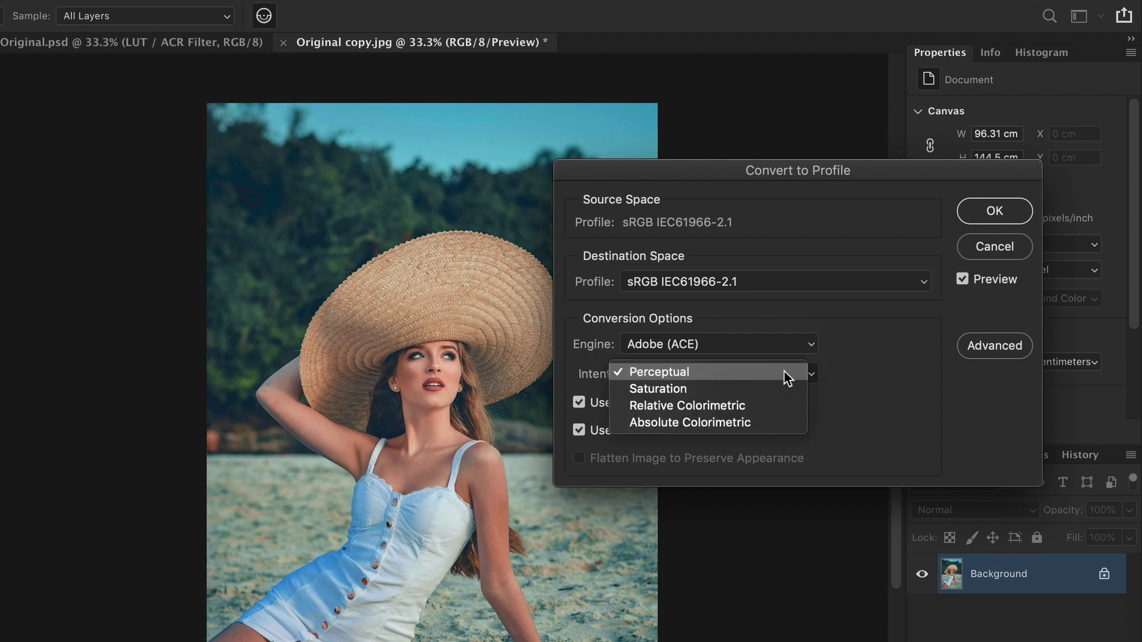
pyautogui.click(775, 403)
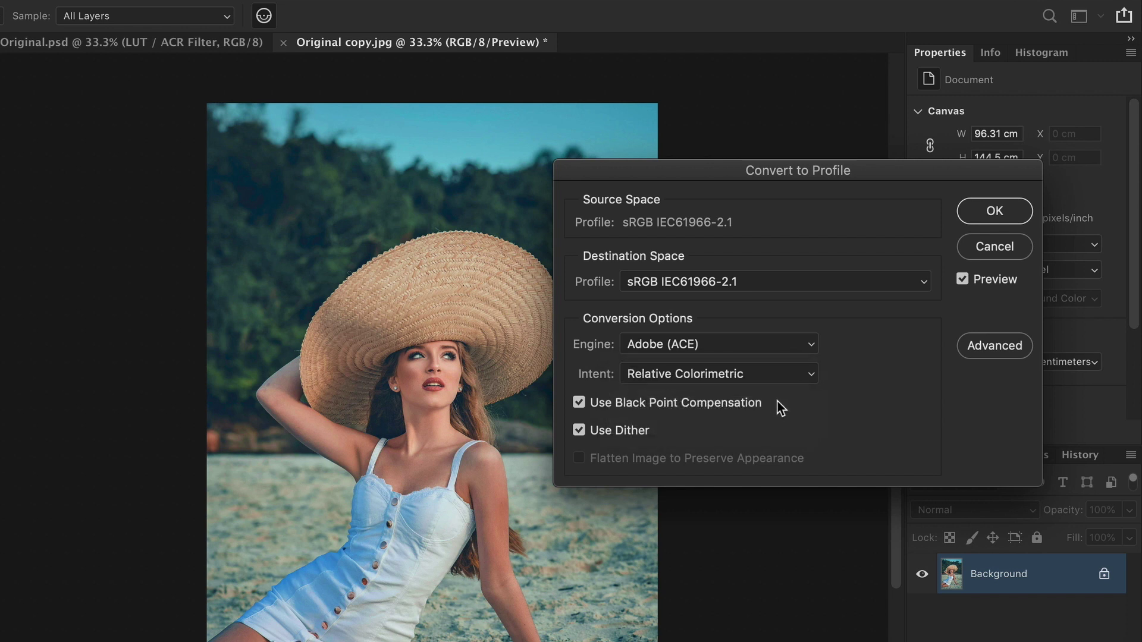
pyautogui.click(789, 381)
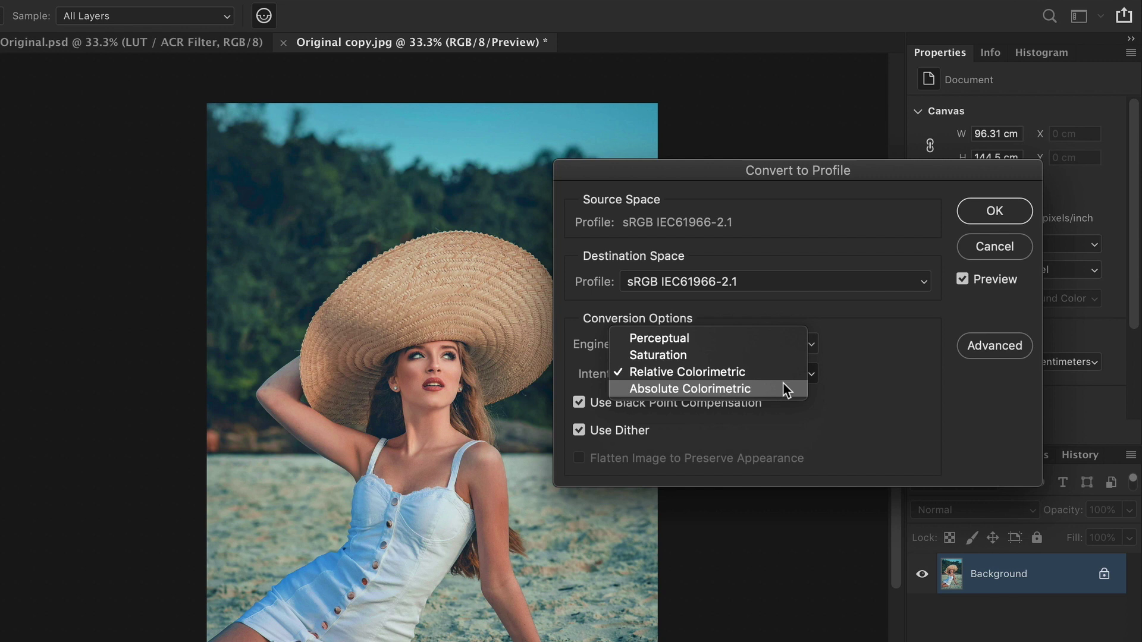
pyautogui.click(826, 394)
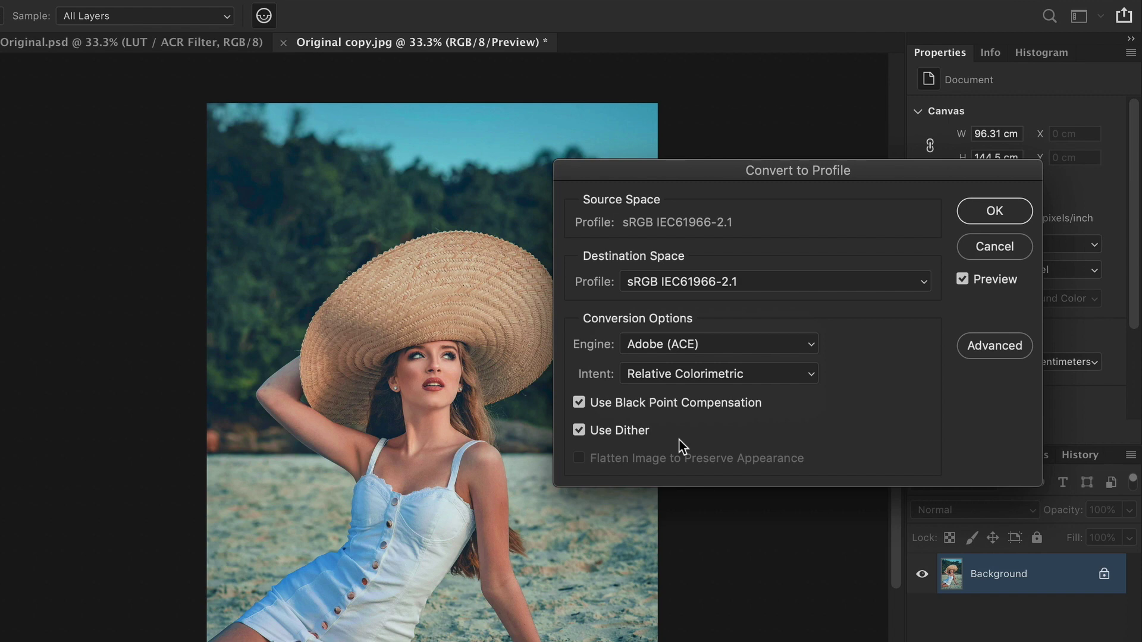
# - Cancel the Convert to Profile dialog, leaving the sRGB copy unchanged
pyautogui.click(990, 250)
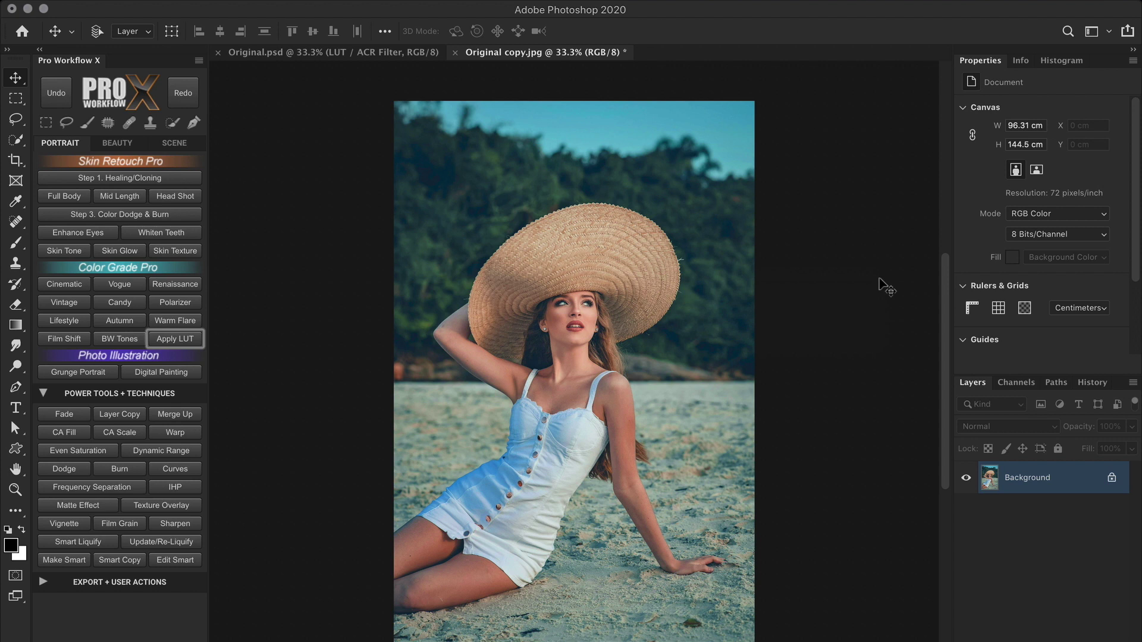